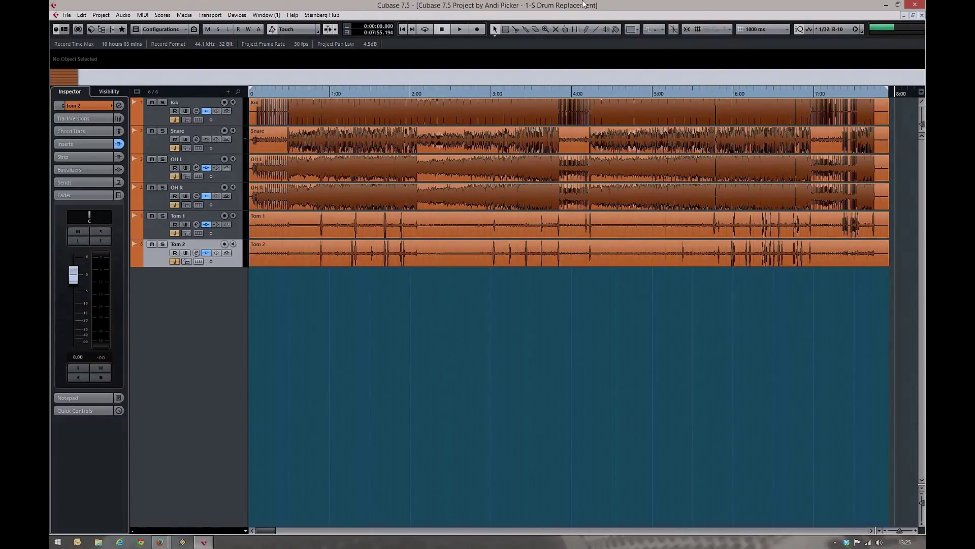
Solo the Snare track and audition it from shortly before the 1:00 mark
click(163, 131)
click(313, 92)
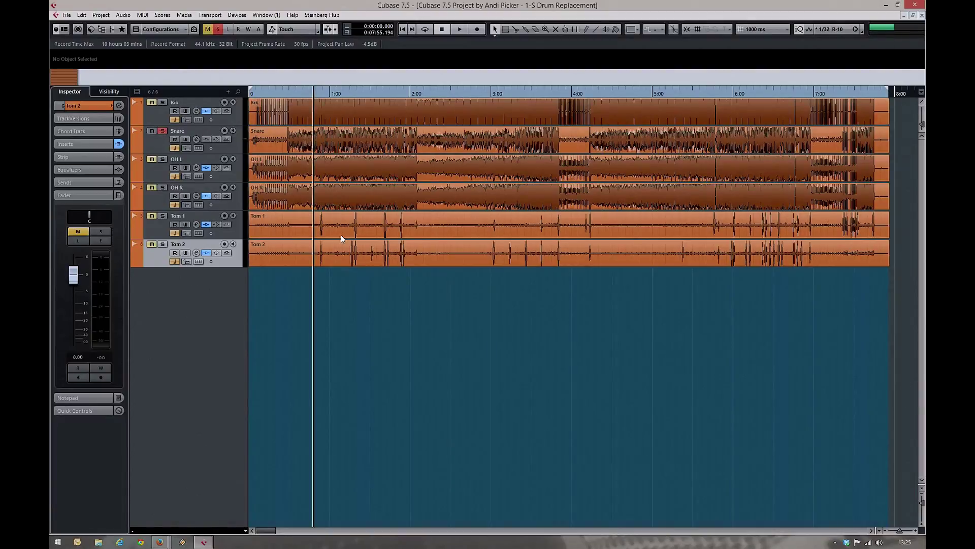
key(space)
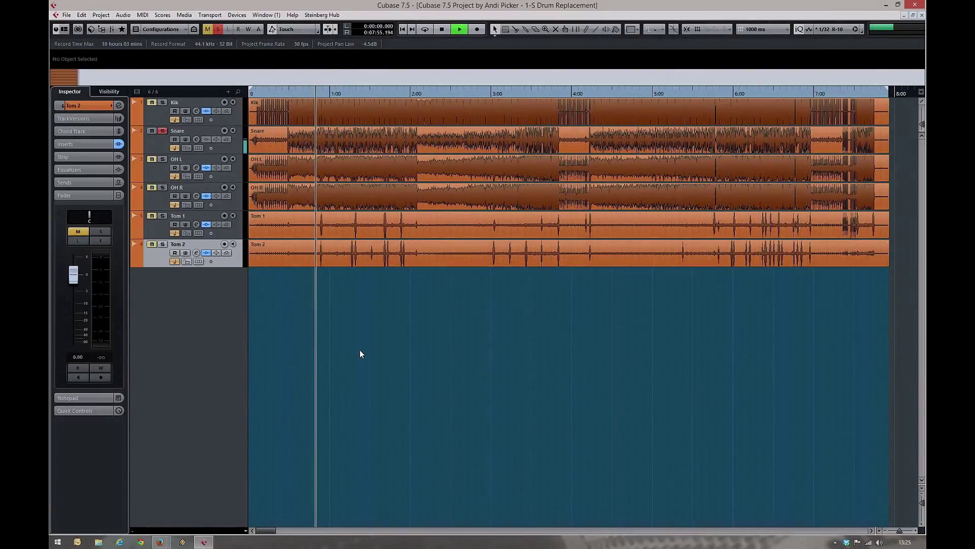
key(space)
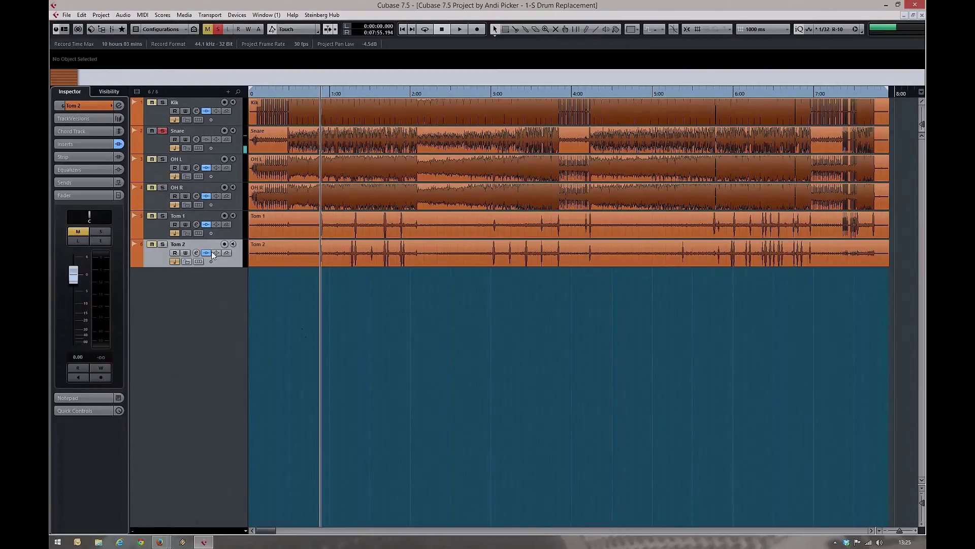
Mute the original Snare track and duplicate it, placing the copy below Tom 2
click(152, 131)
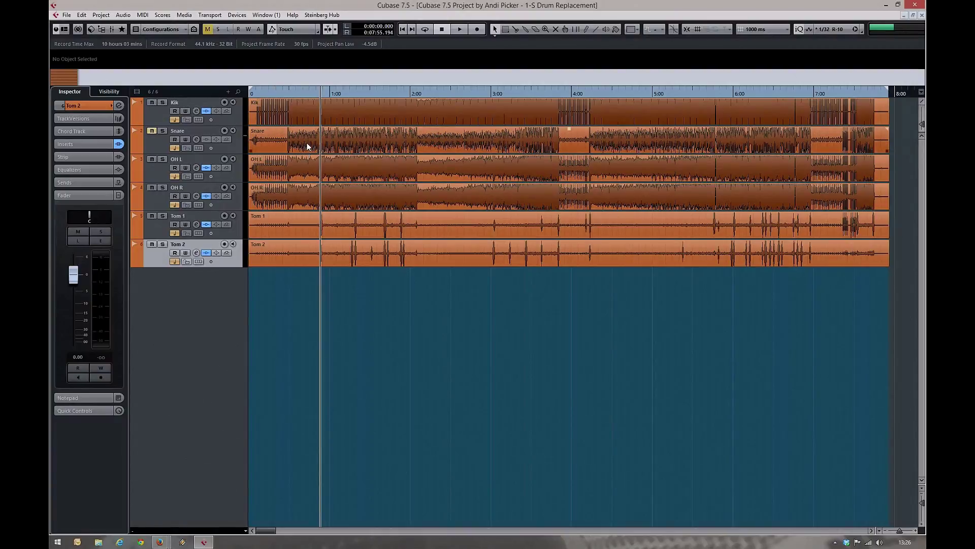
click(287, 144)
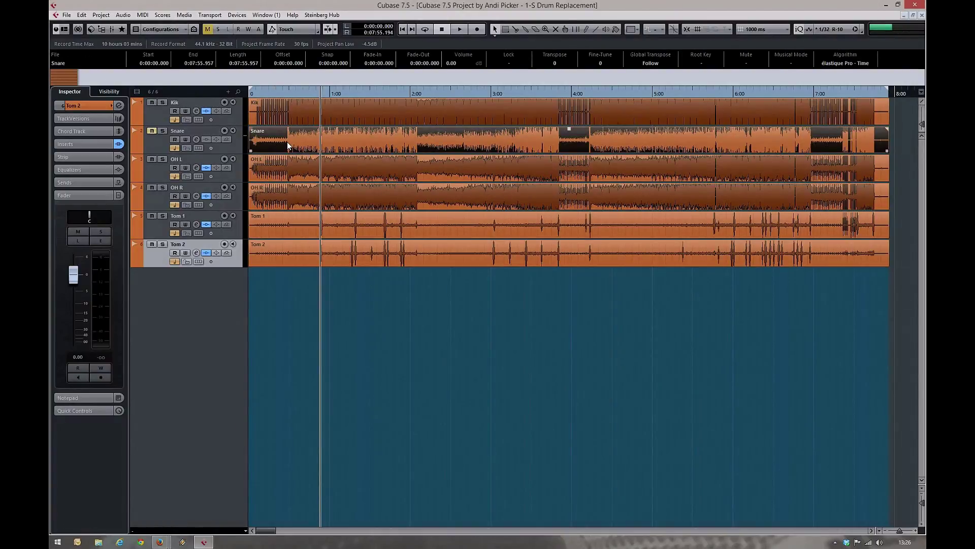
right_click(236, 145)
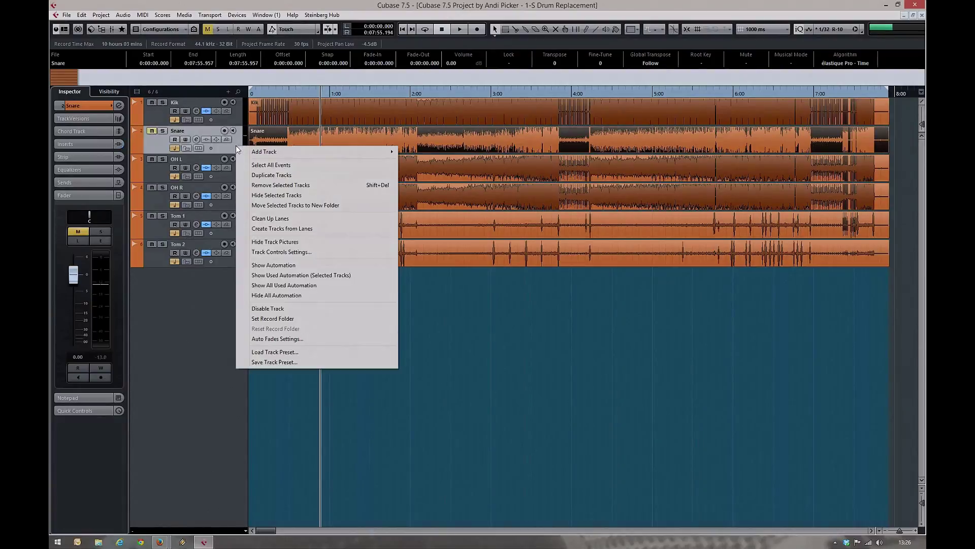
click(274, 174)
drag(236, 201, 170, 297)
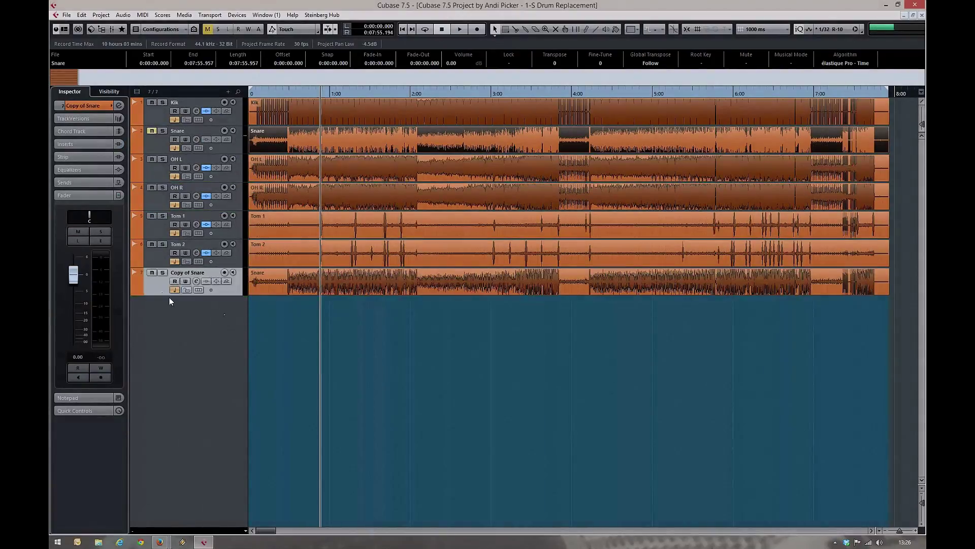
Colour the duplicated snare track green and rename it "Snare for Midi"
click(136, 276)
click(197, 287)
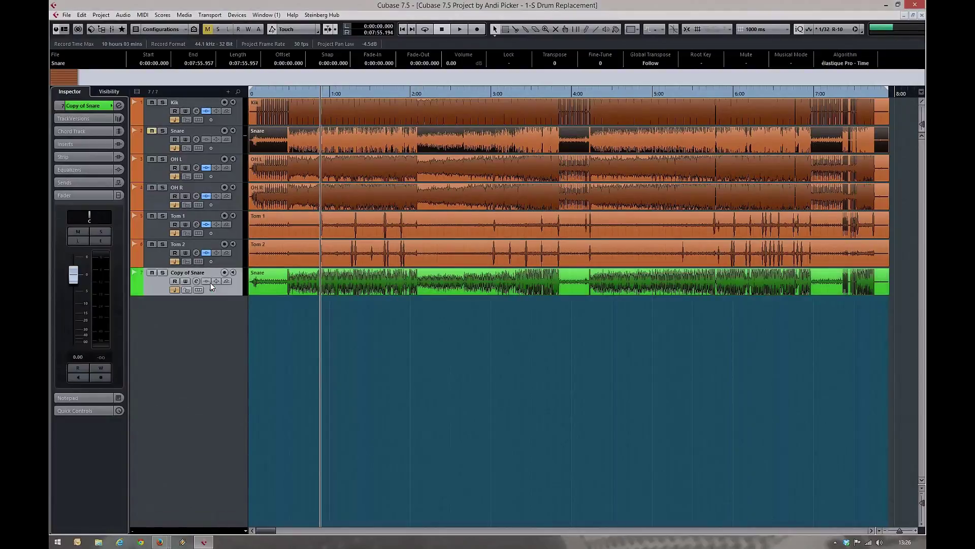
click(348, 286)
double_click(188, 272)
text(Snare for Midi)
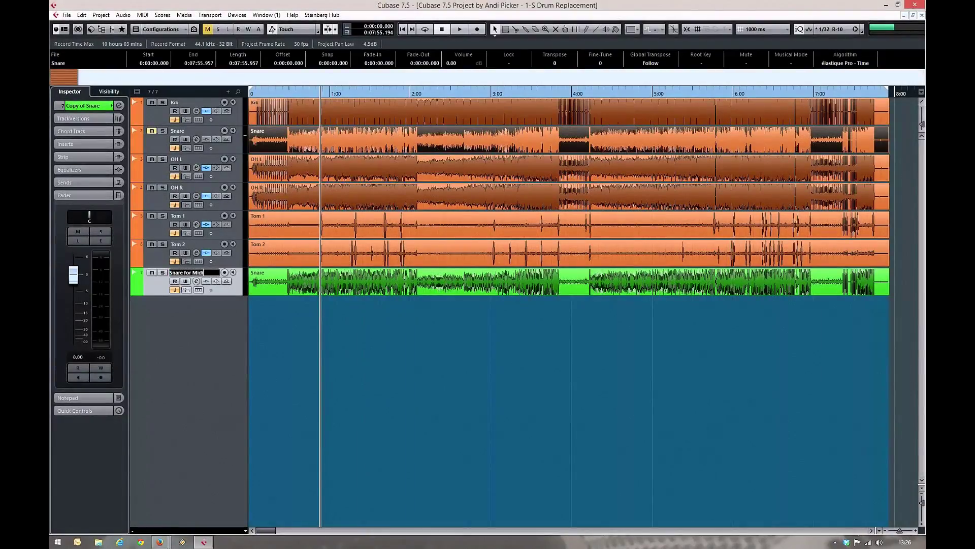
key(Return)
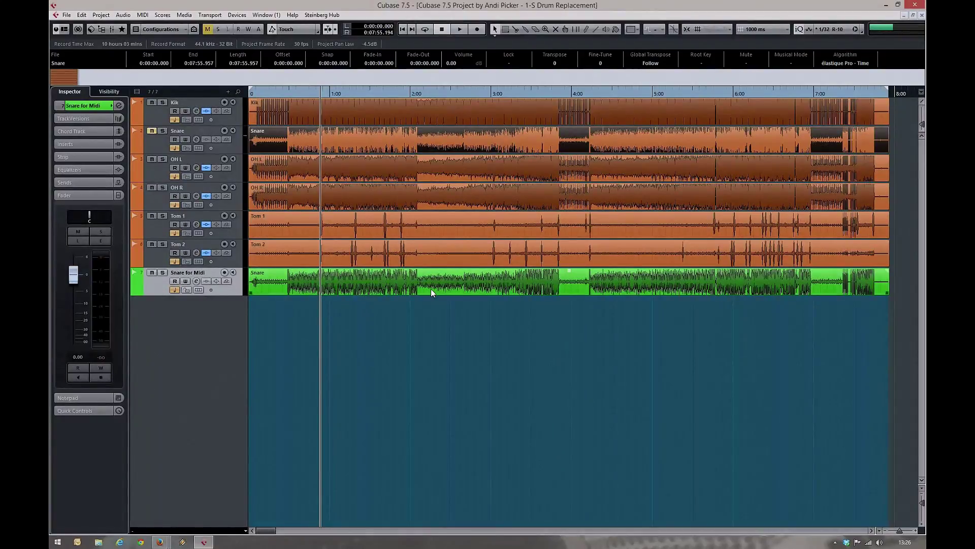
Solo the Snare for Midi track, start playback and open its channel settings
click(163, 273)
key(space)
click(196, 281)
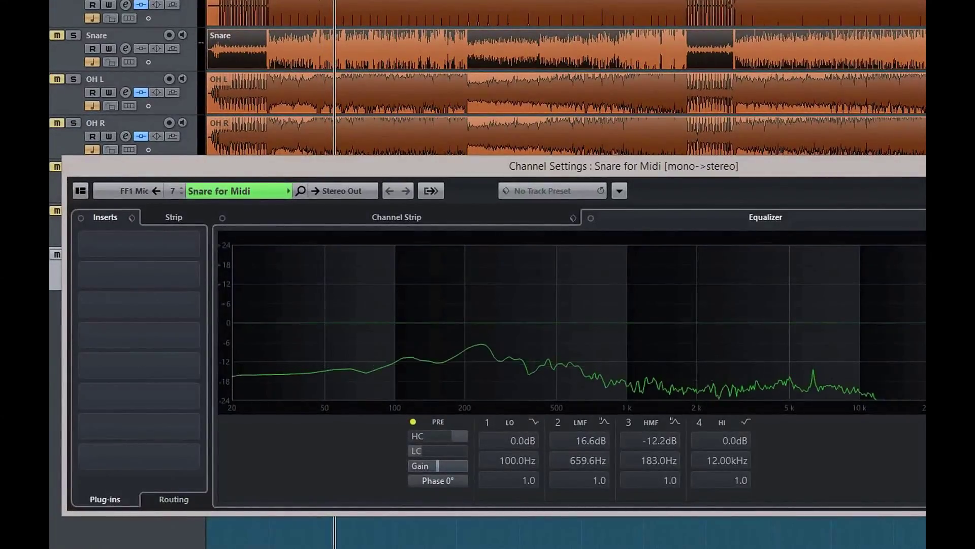
Enable the high cut at about 2.77 kHz and the low cut, and boost EQ band 2 by 20.3 dB at 409.6 Hz with Q 5.1
click(417, 435)
drag(413, 450, 441, 439)
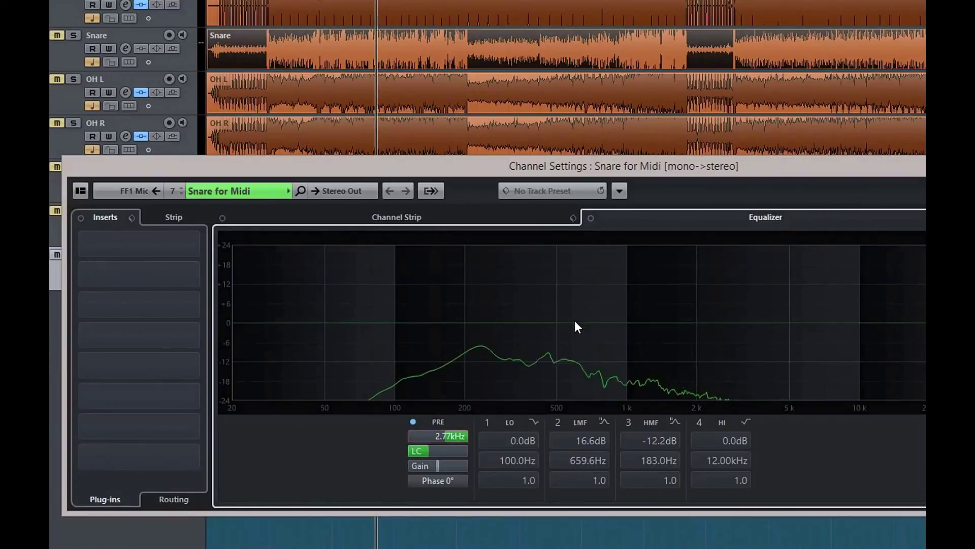
drag(574, 320, 537, 256)
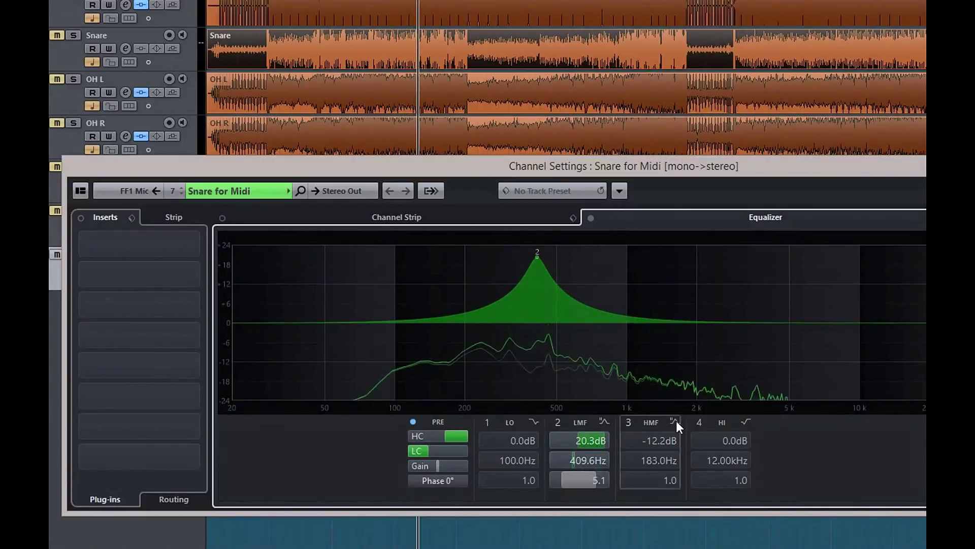
key(space)
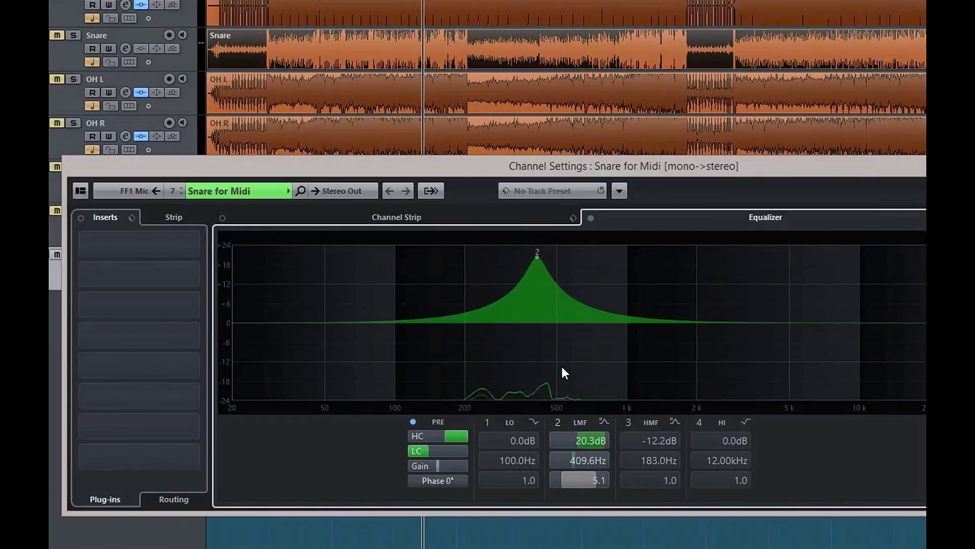
Insert a Gate in the eighth insert slot during playback and set its side-chain center frequency to 409
key(space)
click(199, 457)
click(109, 184)
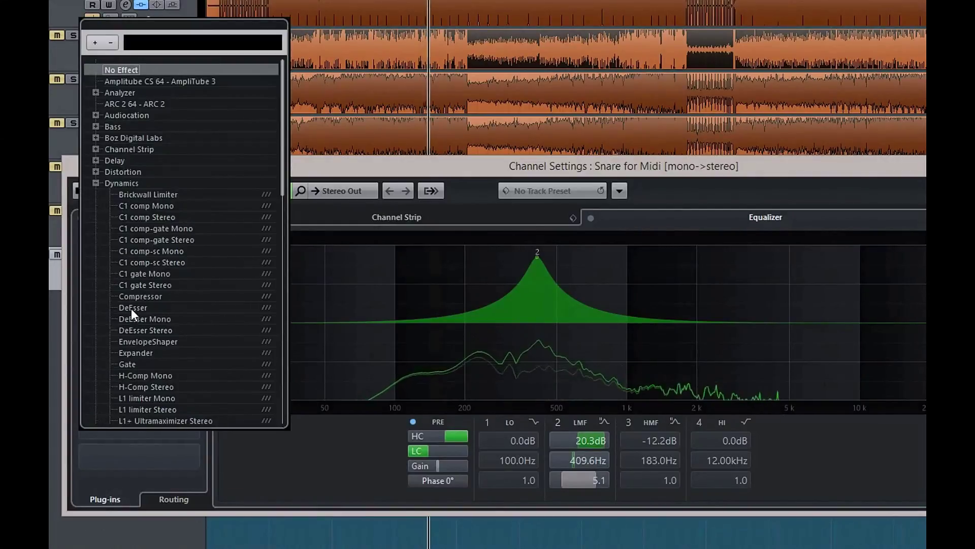
click(132, 363)
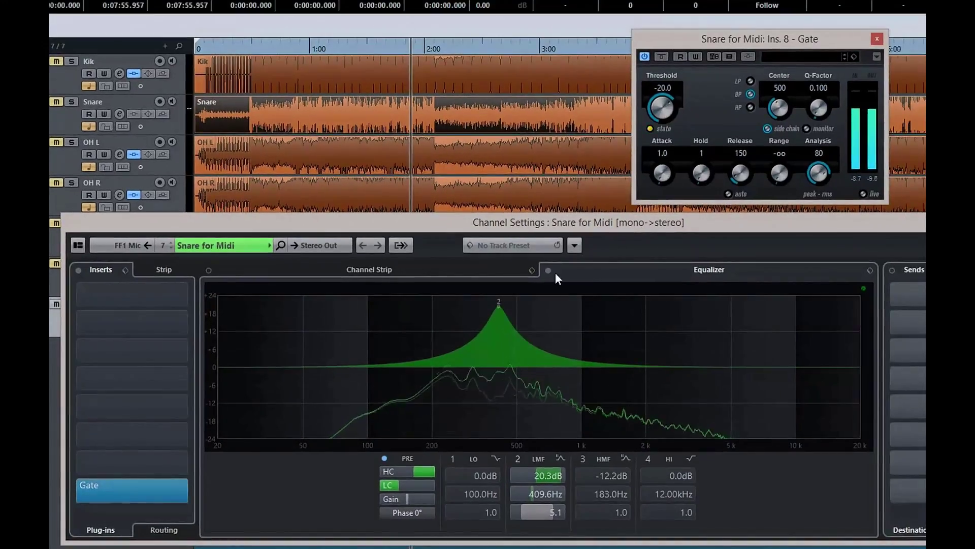
click(779, 88)
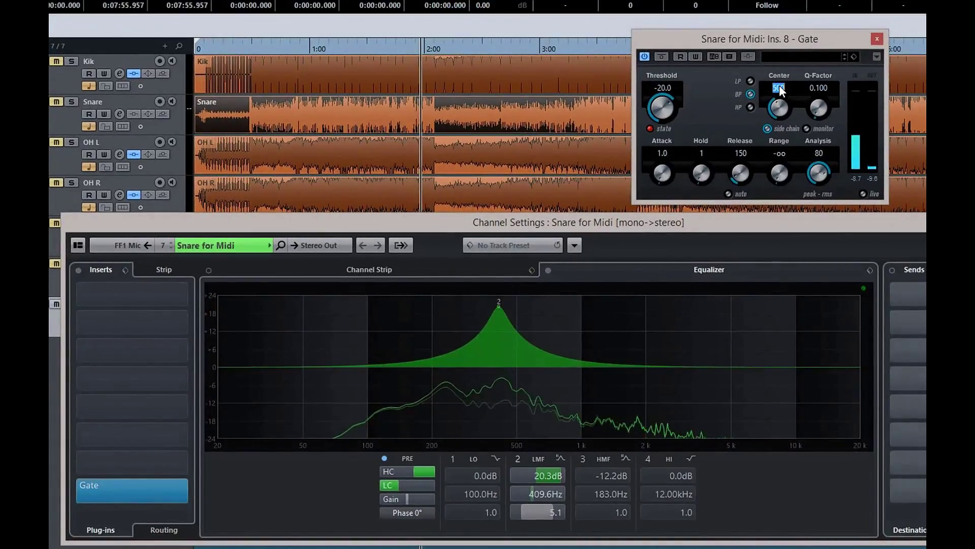
text(409)
key(Return)
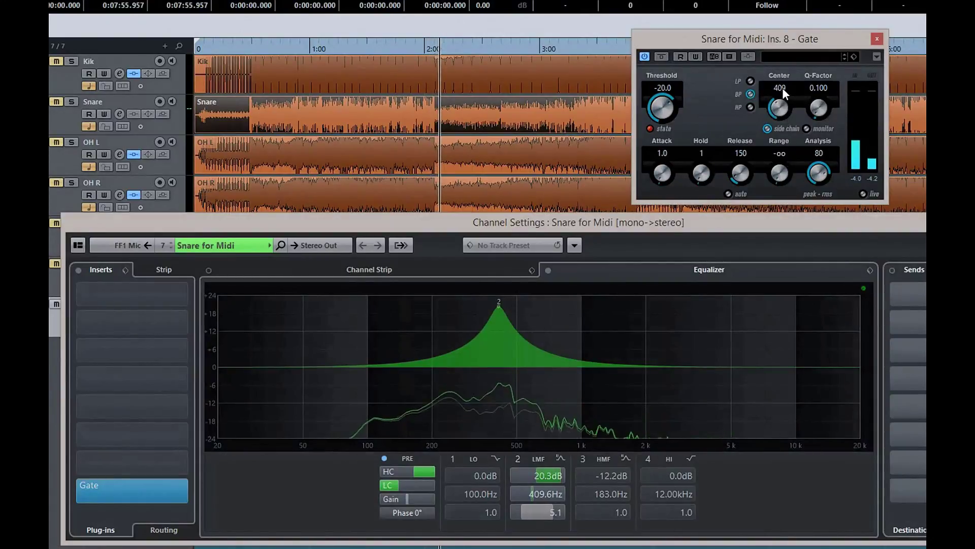
Lower the Gate threshold to -46.7 and cut EQ band 3 by 14.2 dB at 904.1 Hz
drag(661, 112, 663, 180)
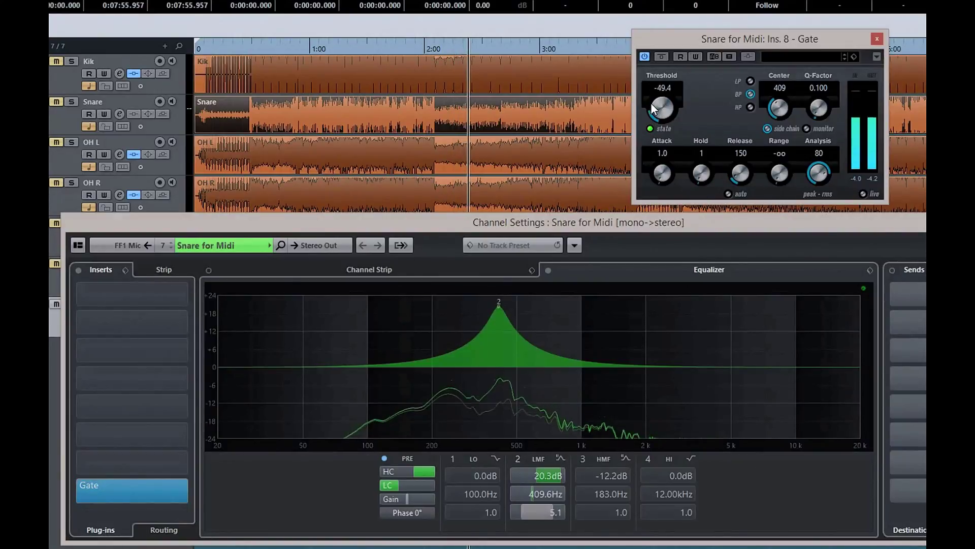
drag(650, 102, 648, 94)
click(617, 398)
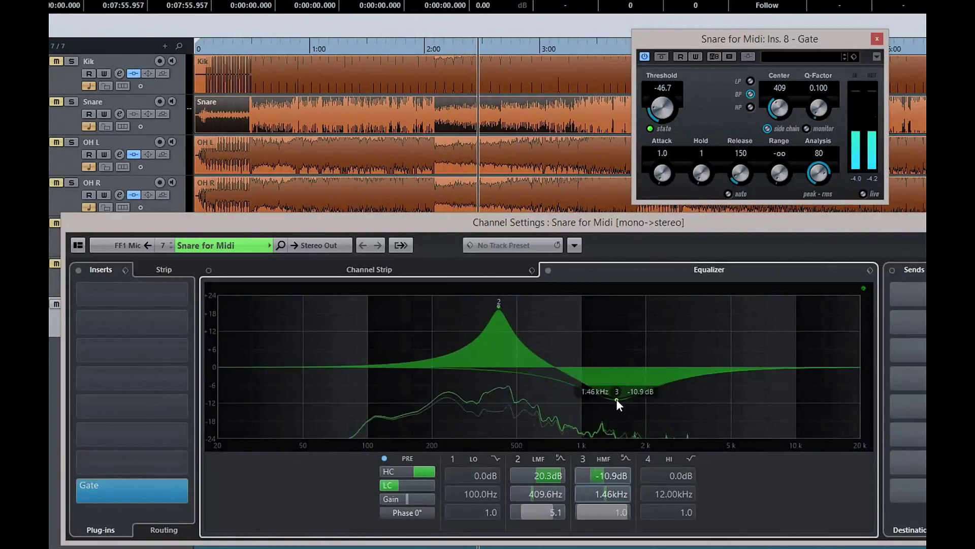
drag(617, 398, 572, 407)
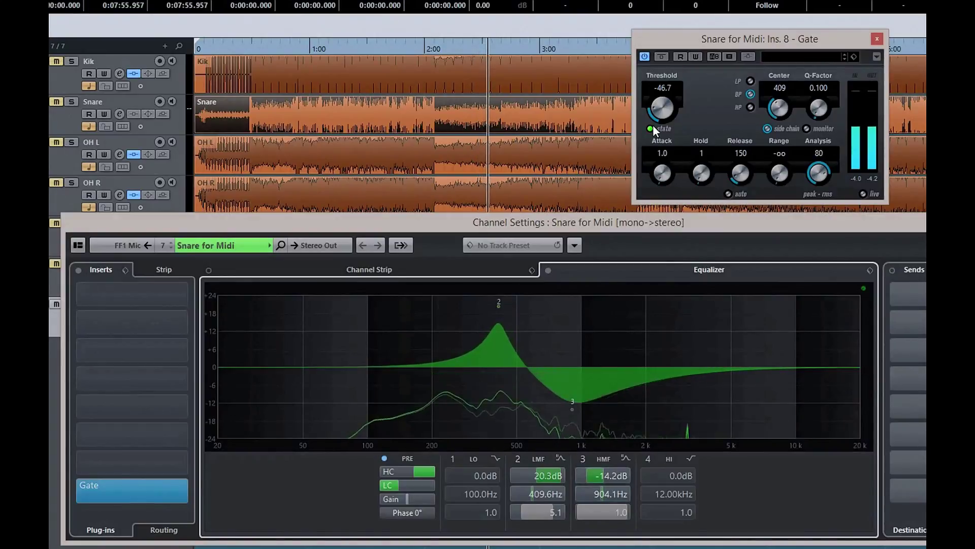
Set the Gate's release to 10 and its threshold to -53.3, then stop playback and close the plug-in and channel windows
drag(653, 124, 641, 65)
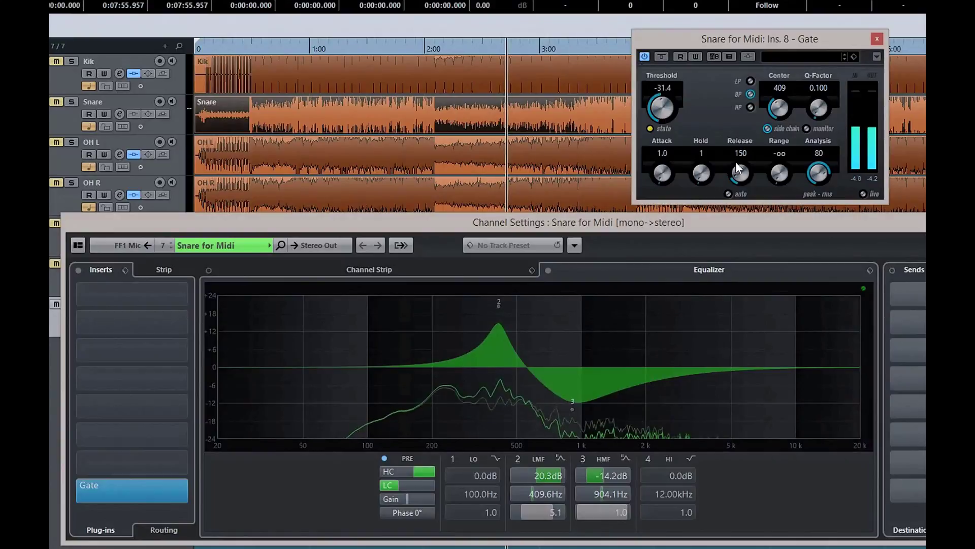
drag(735, 161, 742, 201)
drag(656, 99, 657, 142)
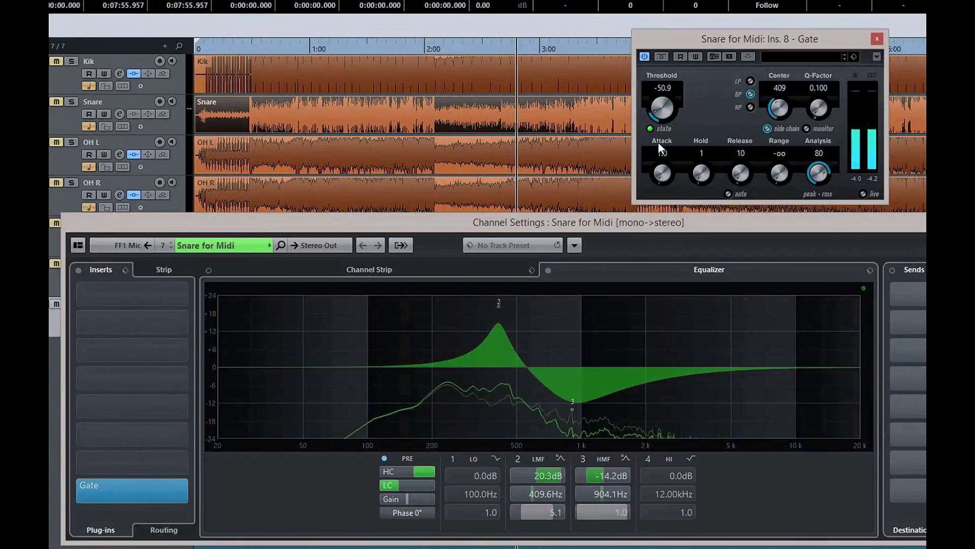
drag(658, 100, 657, 108)
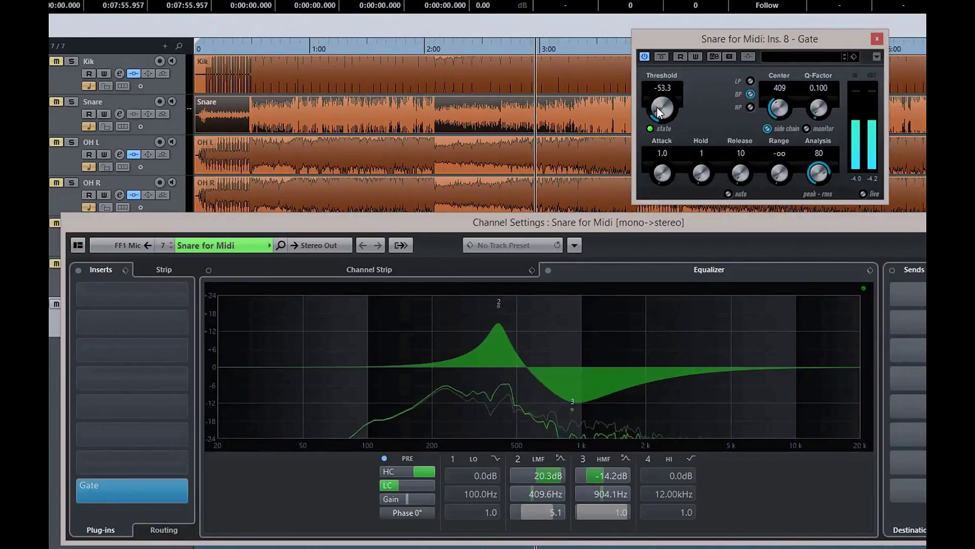
key(space)
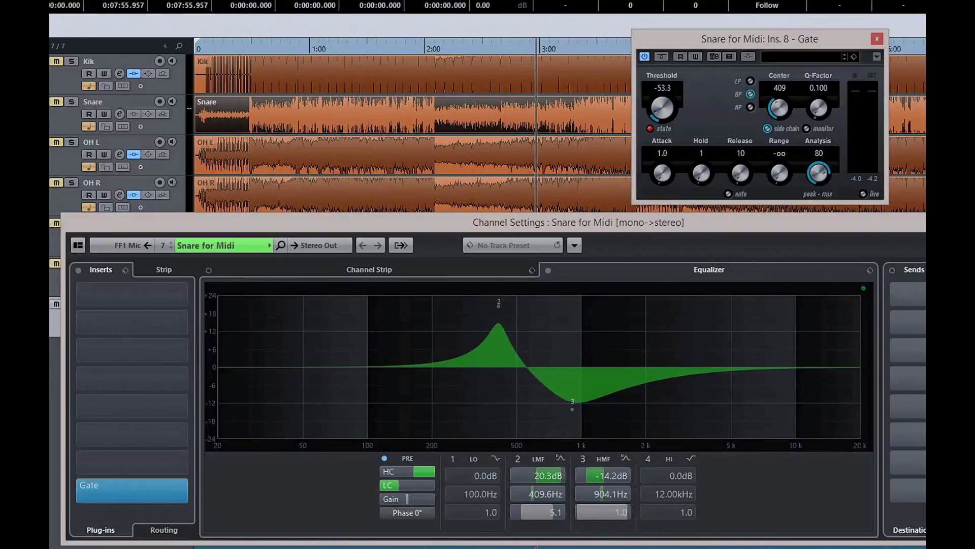
key(Escape)
click(877, 39)
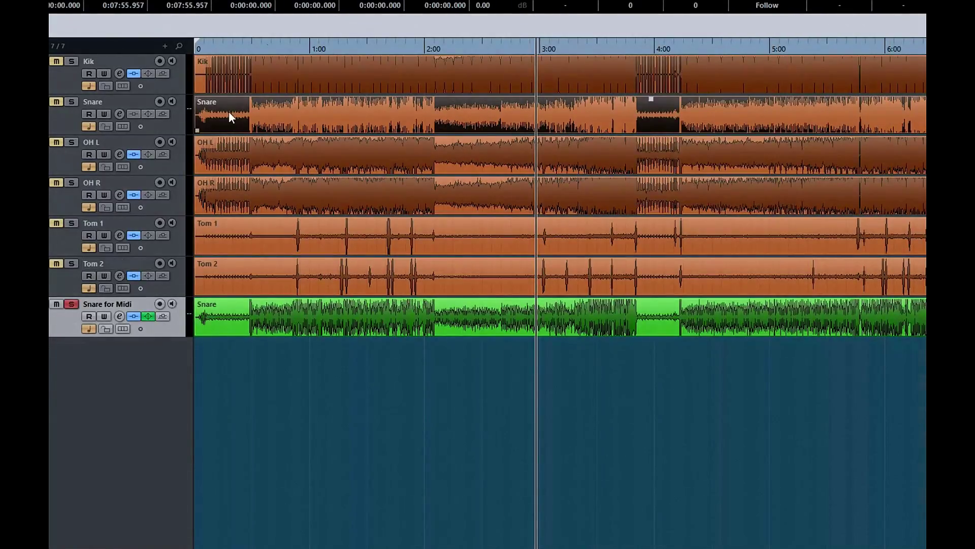
Audition Snare for Midi from about 0:45 with inserts active and bypassed, return to the project start, and review its channel settings
click(278, 45)
key(space)
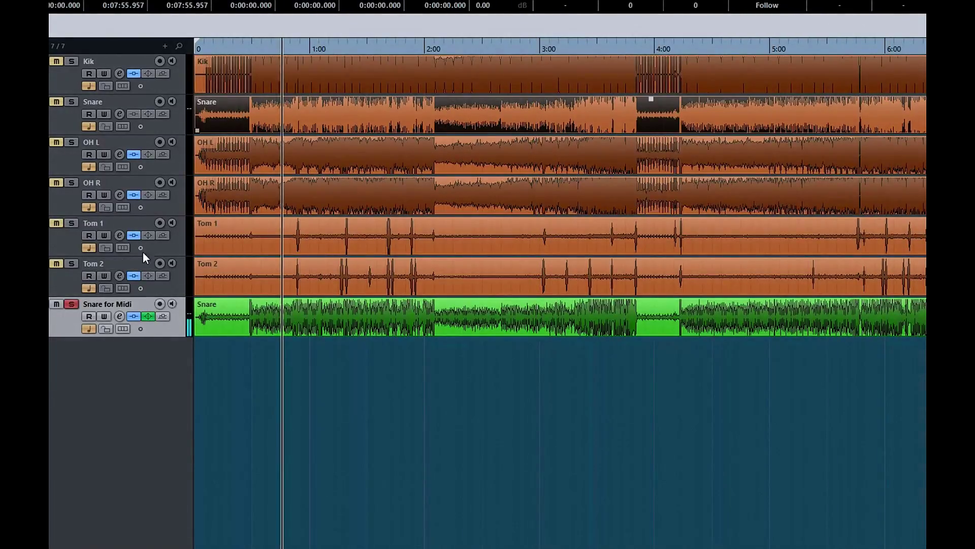
click(132, 315)
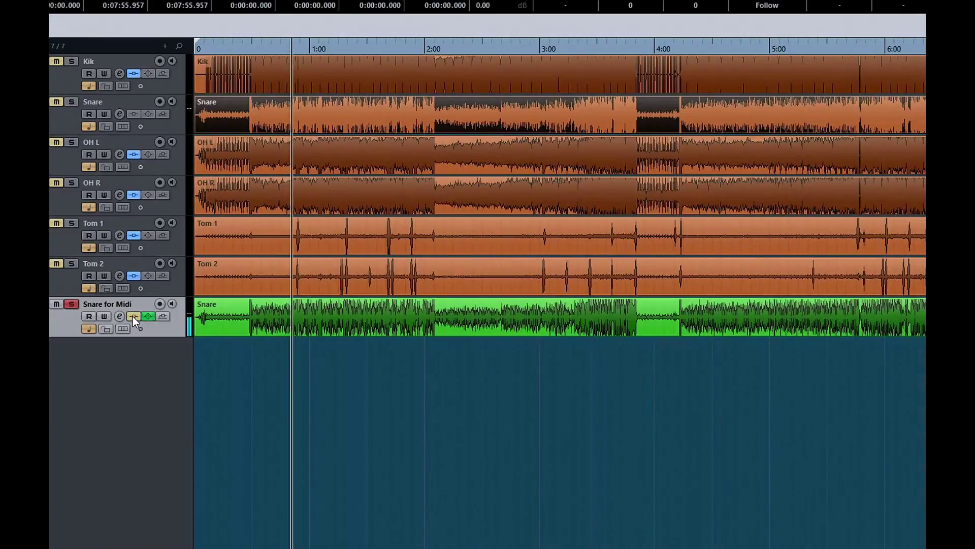
click(132, 314)
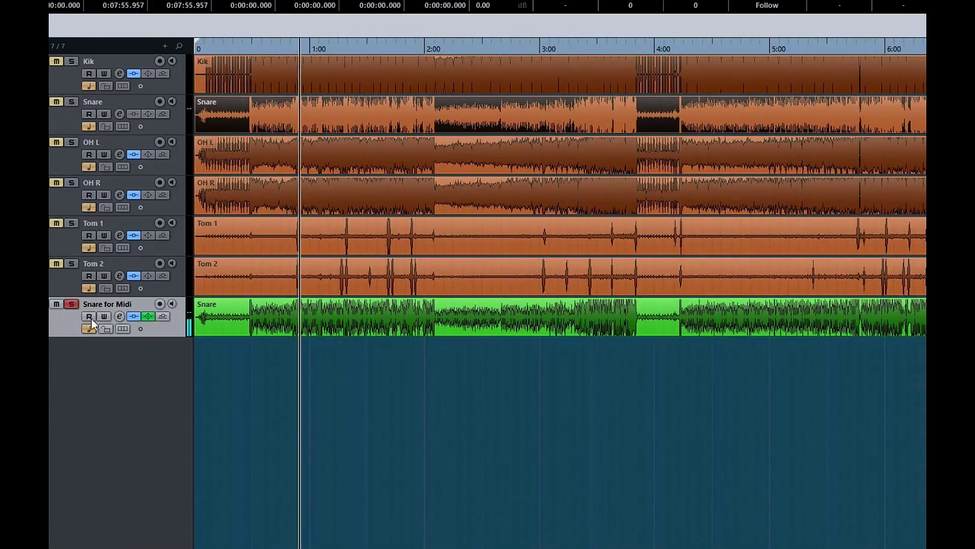
key(space)
key(KP_Decimal)
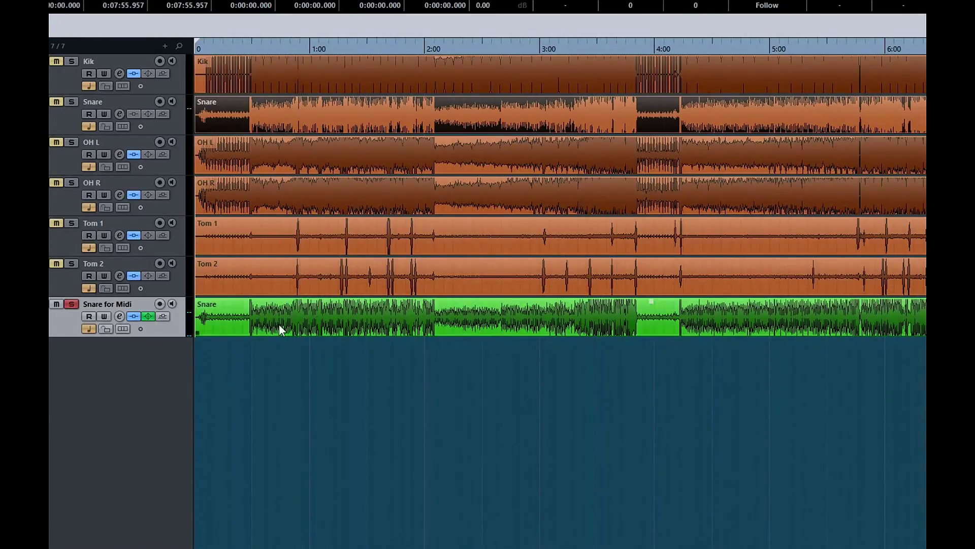
click(119, 316)
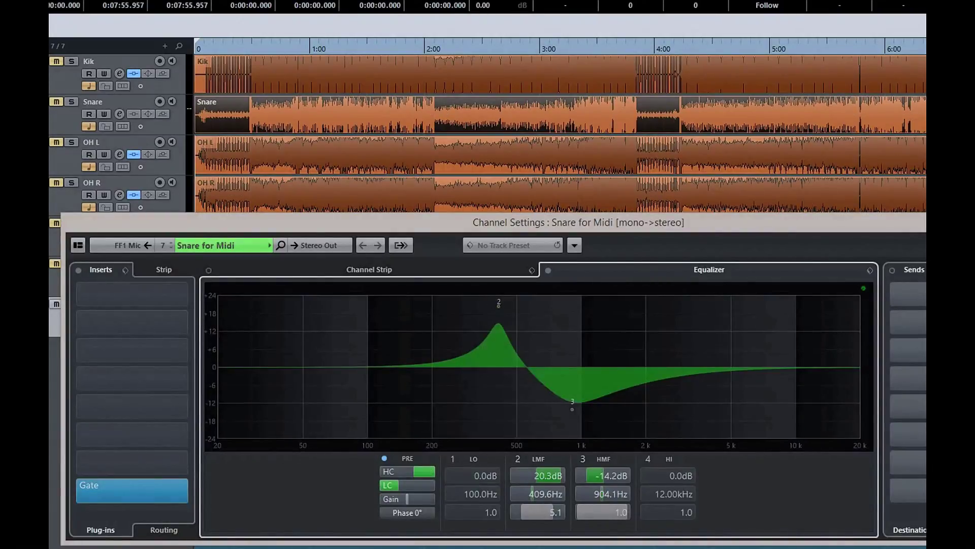
key(Escape)
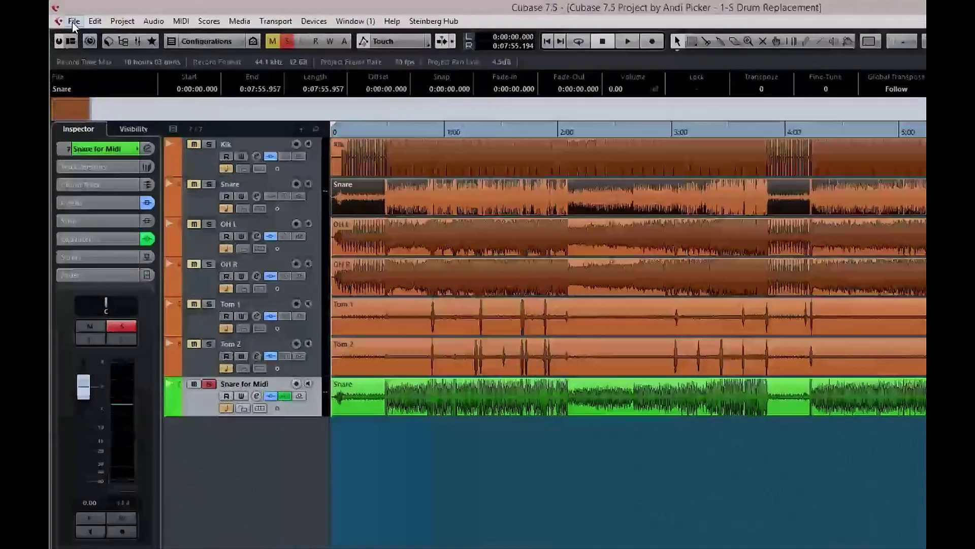
Export the Snare for Midi channel as a wave file named "Snare for MIDI file", importing it as an audio track
click(72, 21)
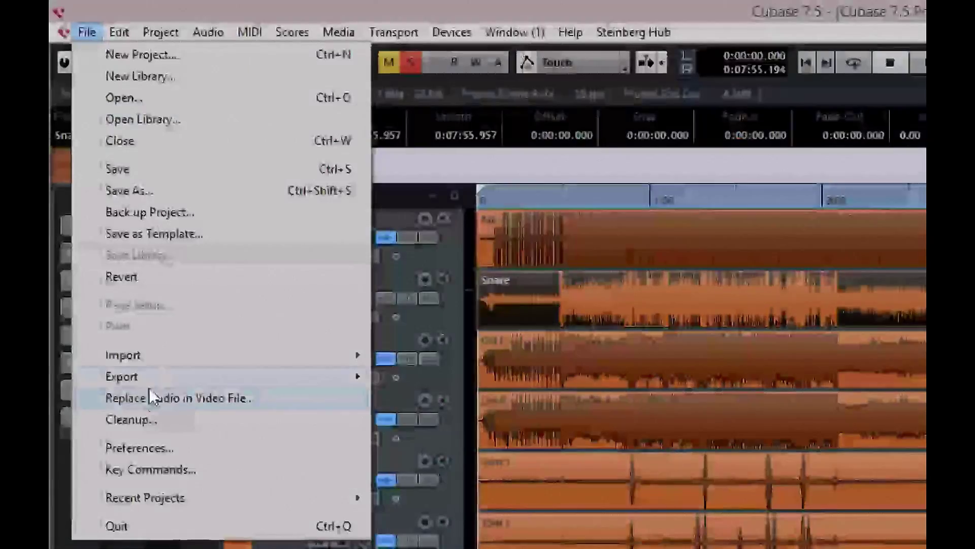
mouse_move(305, 377)
click(431, 420)
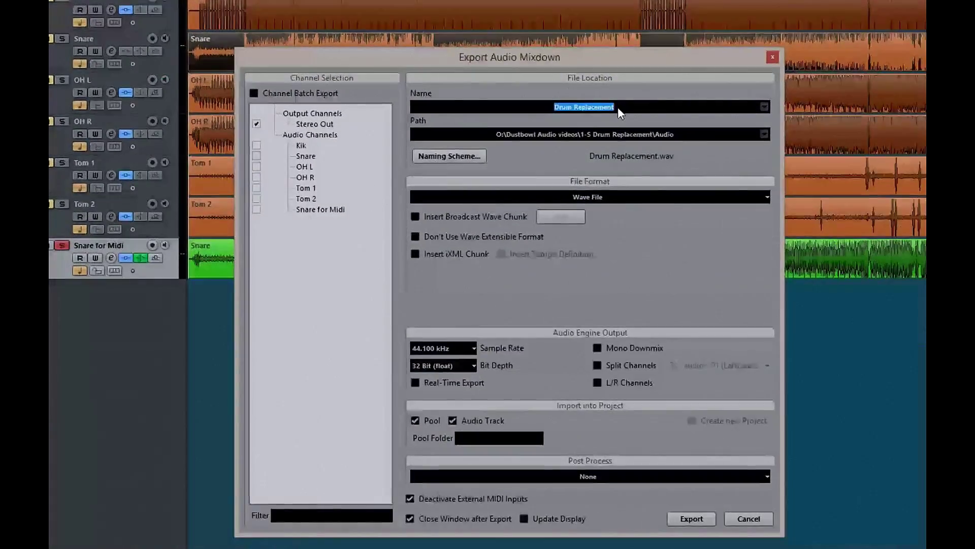
text(Snare for MIDI )
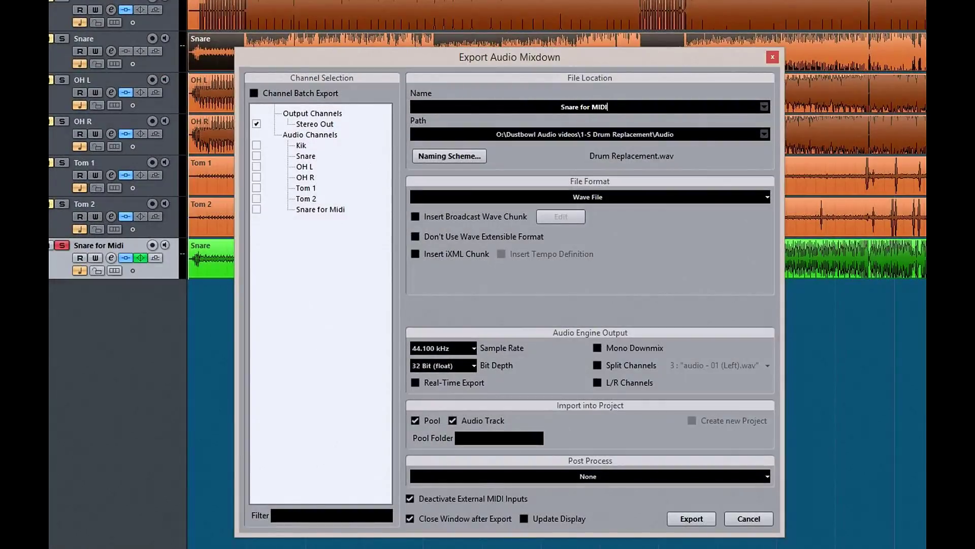
text(file)
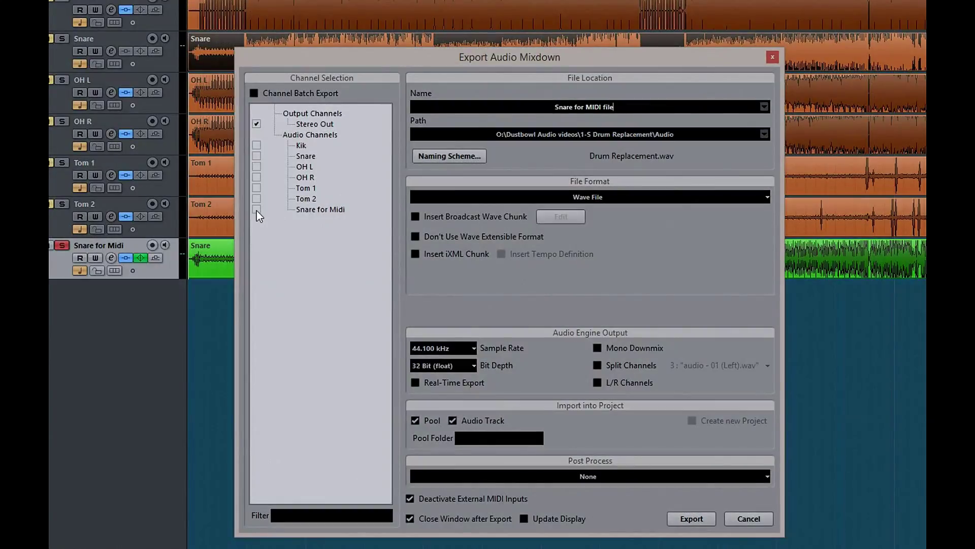
click(257, 210)
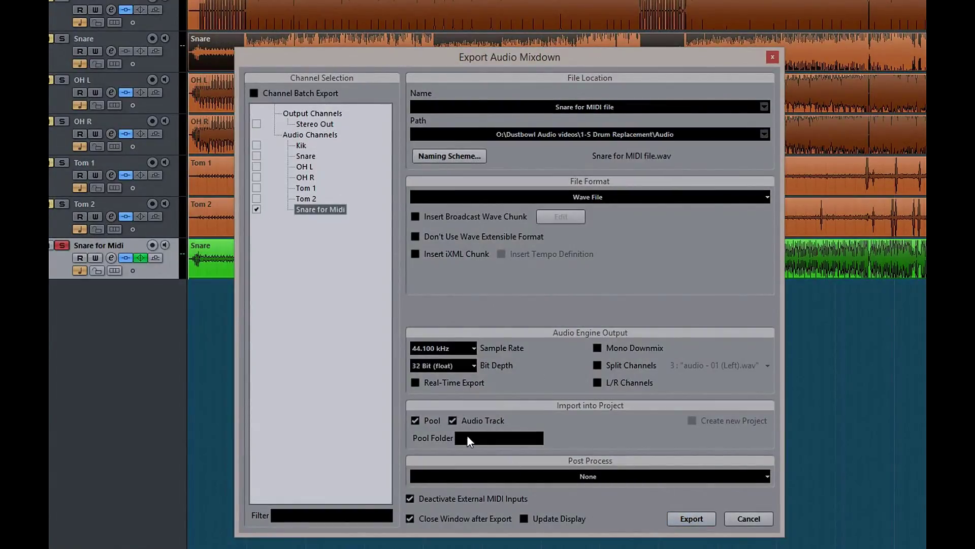
click(687, 518)
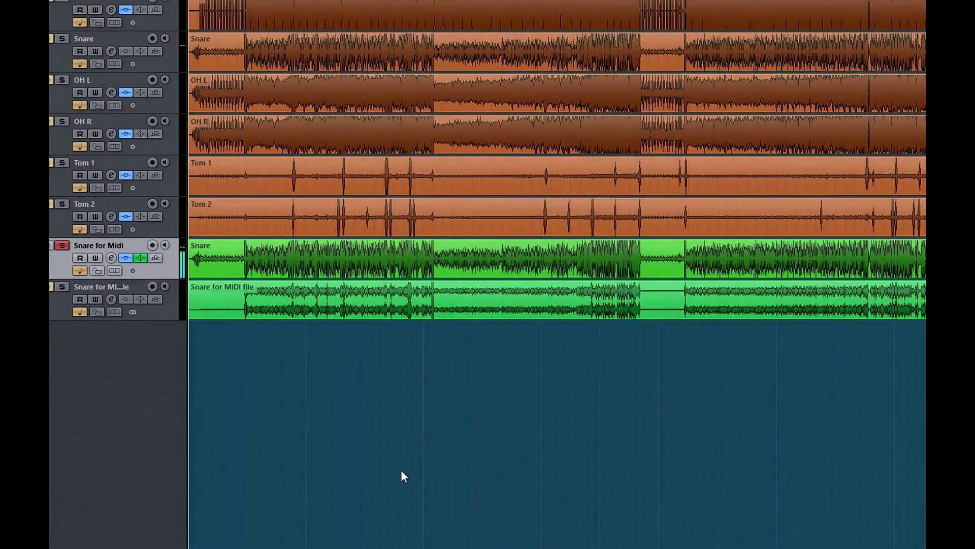
Compare the exported snare track with Snare for Midi by soloing each in turn during playback
ctrl+click(60, 284)
key(space)
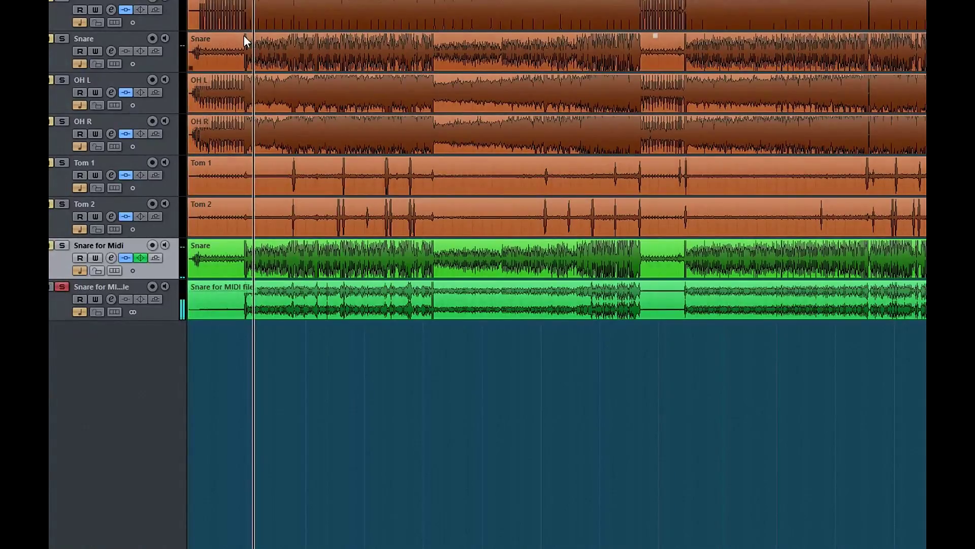
click(61, 245)
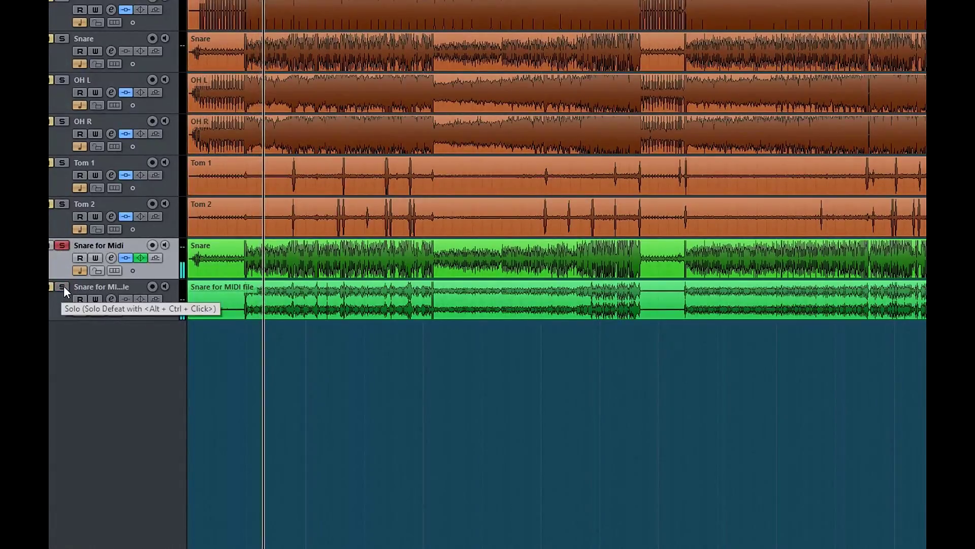
click(62, 286)
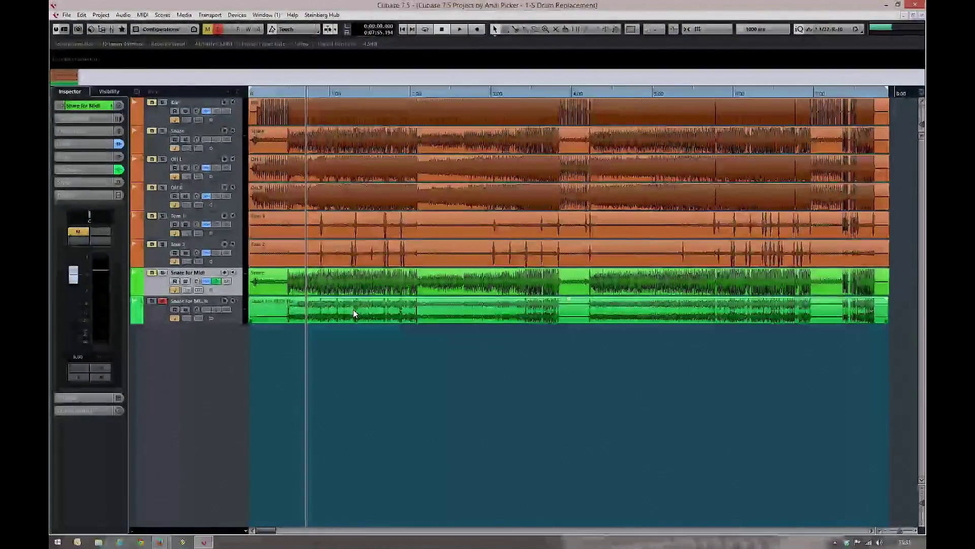
Open the exported snare clip in the Sample Editor and raise the hitpoint threshold to just below the louder hits' peaks
double_click(354, 312)
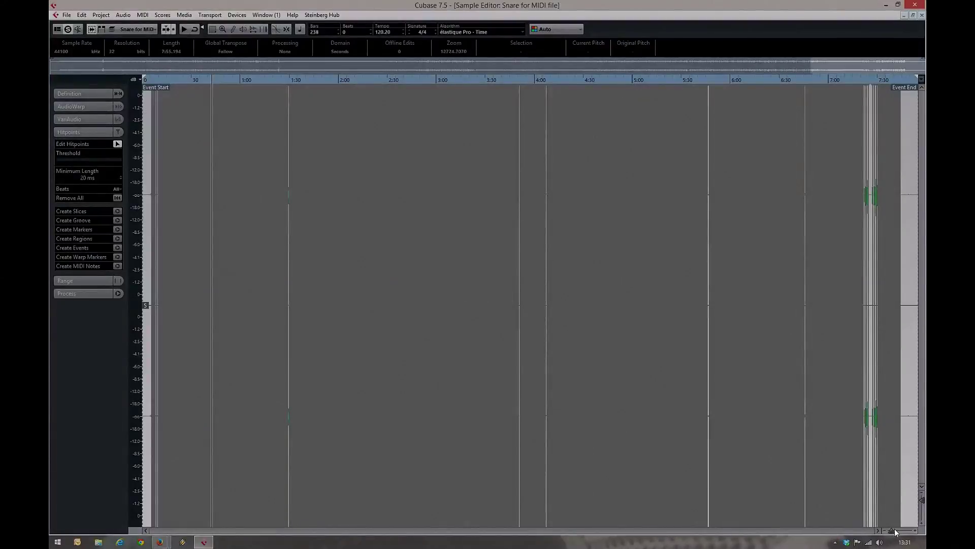
drag(895, 531, 901, 531)
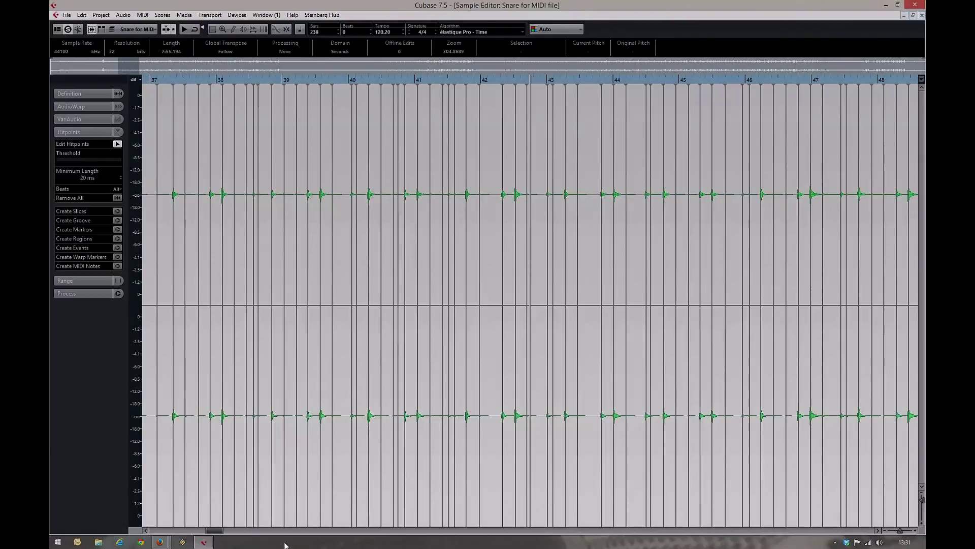
drag(208, 531, 225, 534)
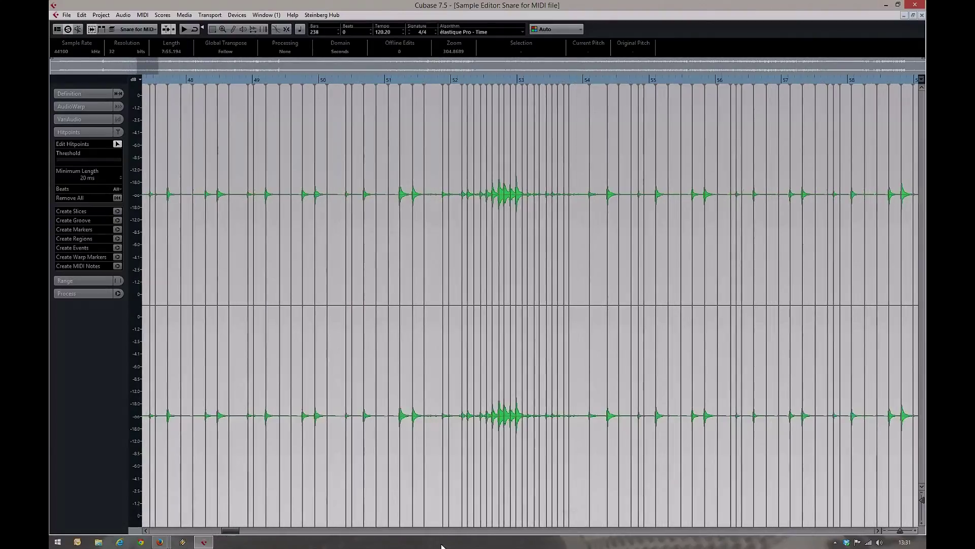
click(914, 530)
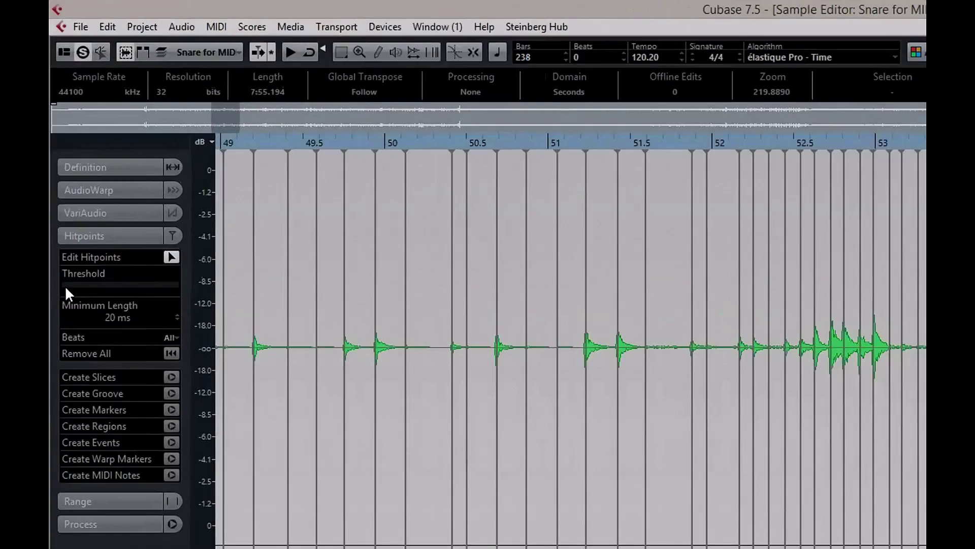
drag(58, 160, 58, 160)
drag(66, 289, 71, 285)
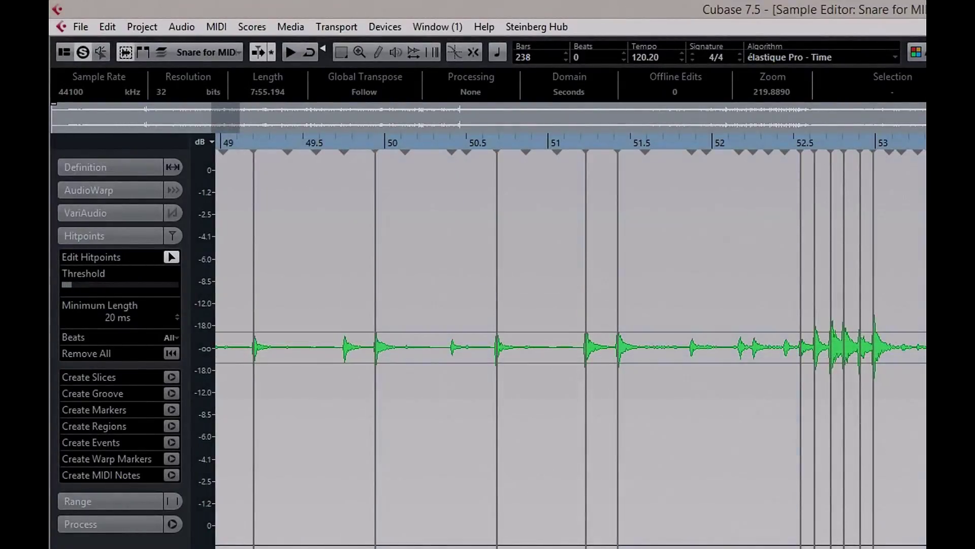
Enlarge the waveform vertically and lower the hitpoint threshold to its minimum to include the quiet hits
key(shift+h)
key(shift+h)
key(shift+h)
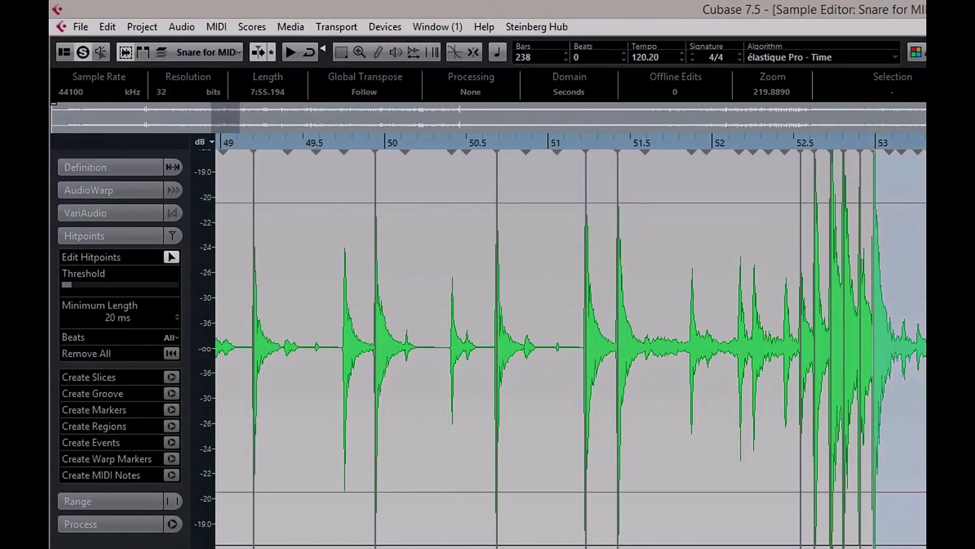
drag(76, 282, 60, 291)
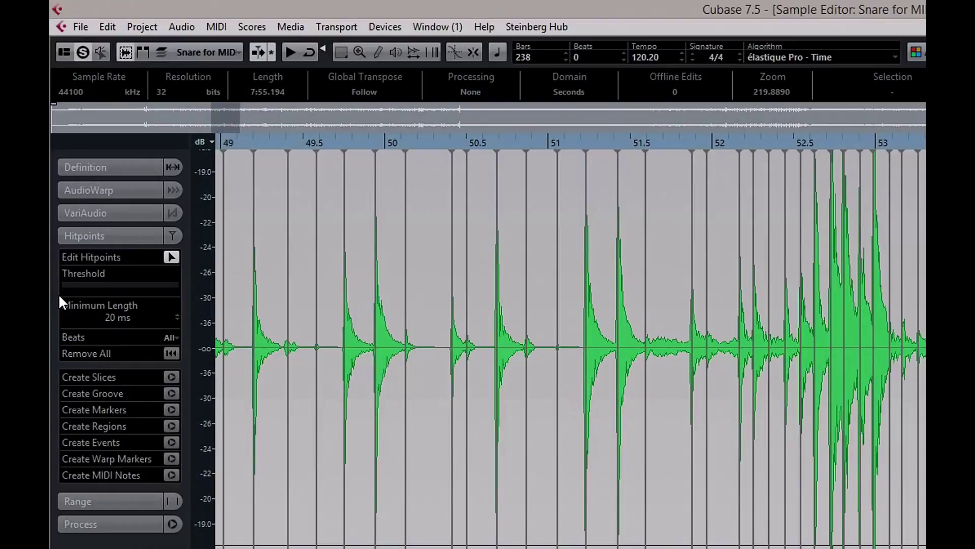
drag(56, 296, 59, 294)
Convert the hitpoints to MIDI notes on a new MIDI track with dynamic velocity, pitch C1 and length 1/8, and close the editor
scroll(570, 347, left, 15)
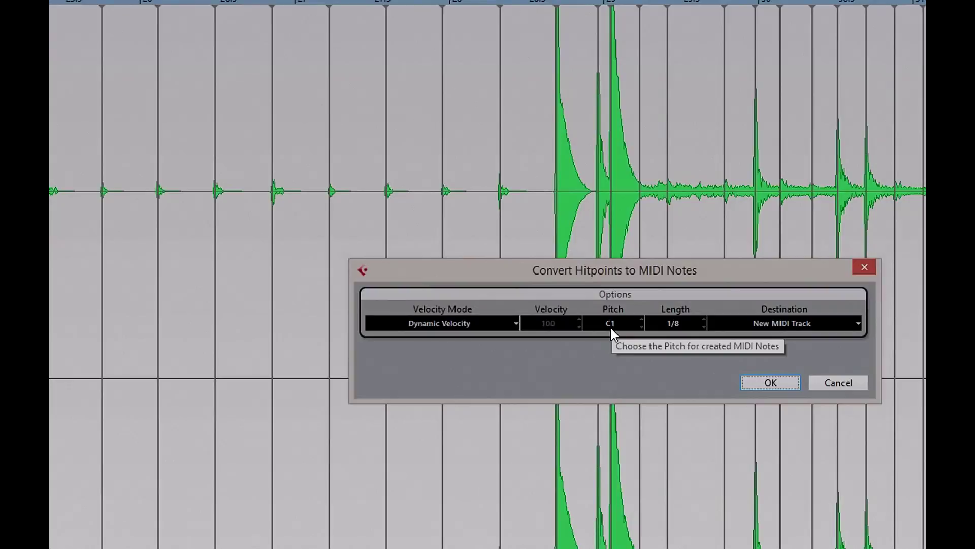
click(768, 383)
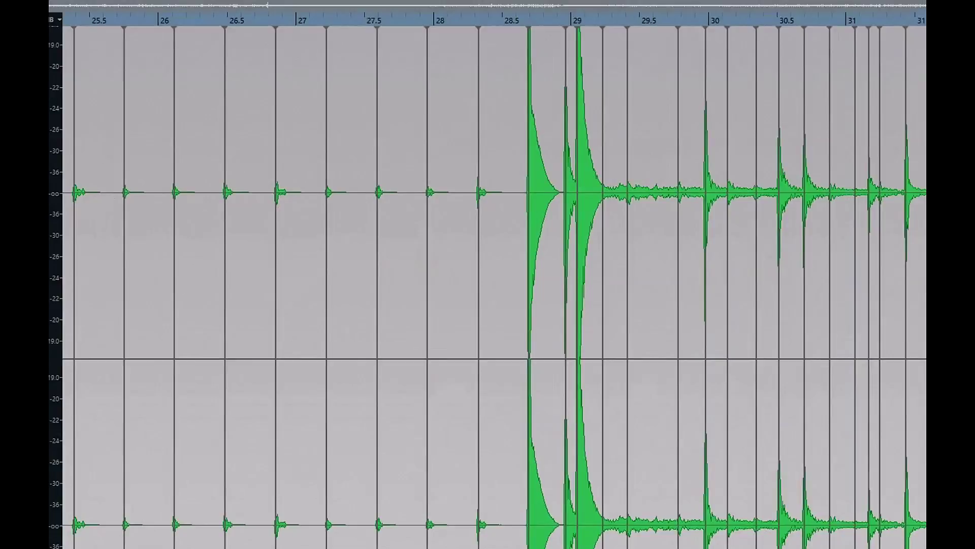
click(922, 15)
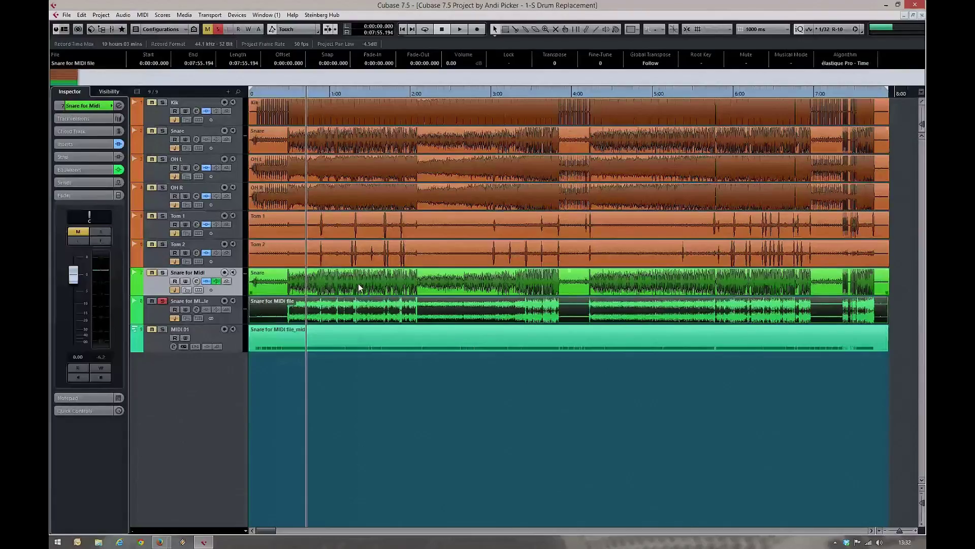
Rename the new MIDI track "Snare MIDI" with a pink track colour, and solo it
double_click(178, 330)
text(Snare MIDI)
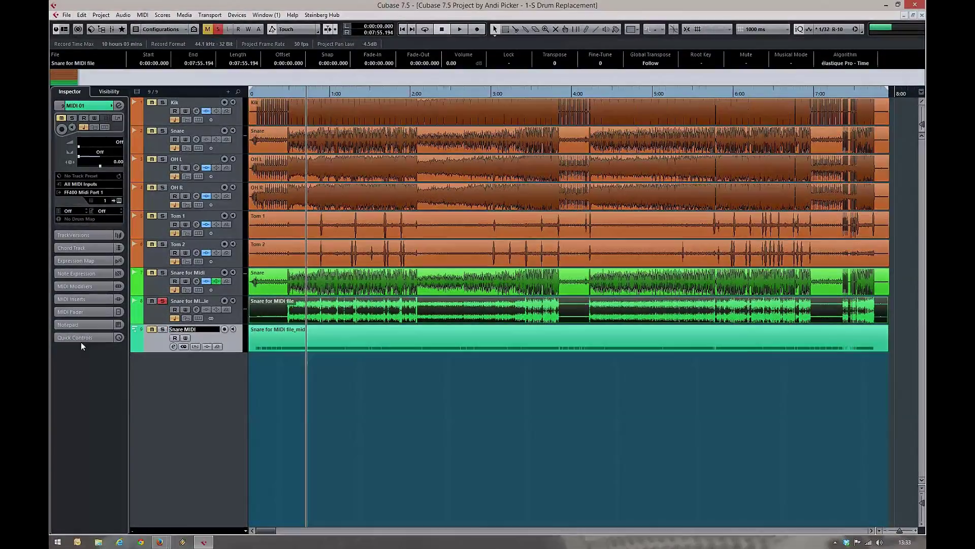
click(137, 331)
click(304, 339)
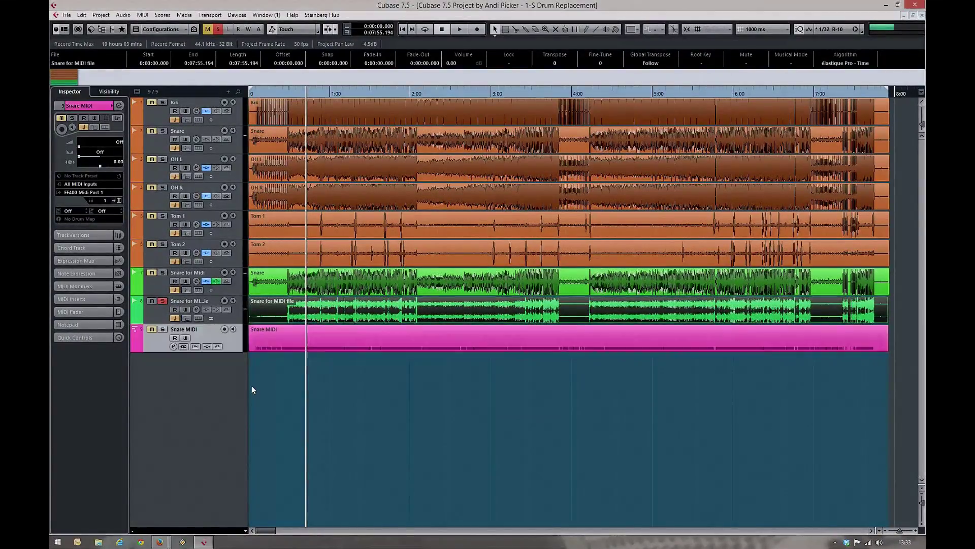
click(162, 329)
Load EZdrummer as a rack instrument without creating a MIDI track, and route the Snare MIDI track's output to it
click(237, 15)
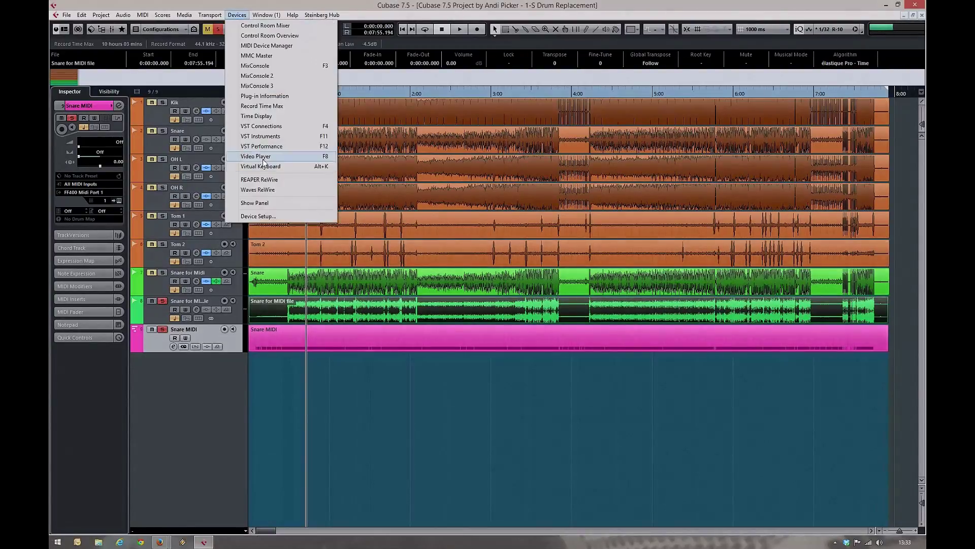
click(273, 136)
click(564, 133)
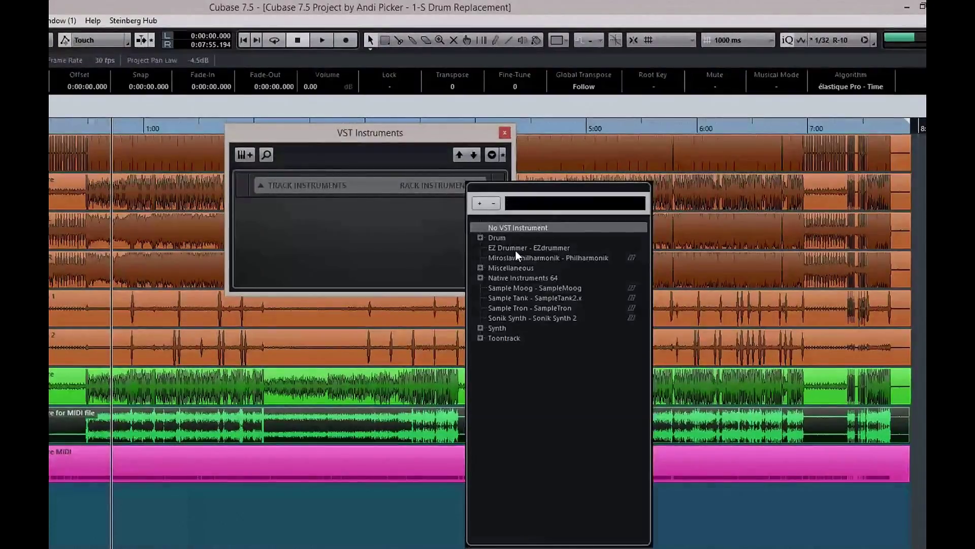
click(601, 180)
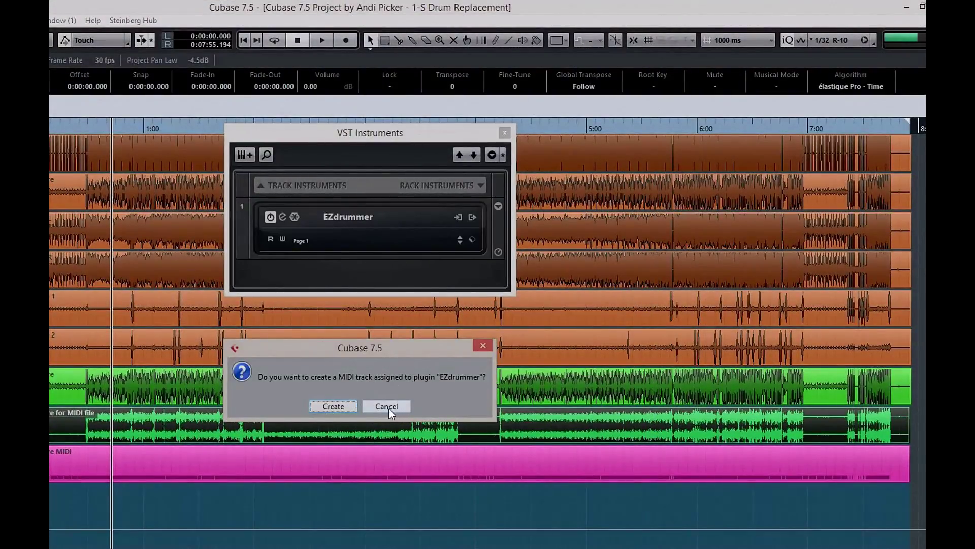
click(387, 406)
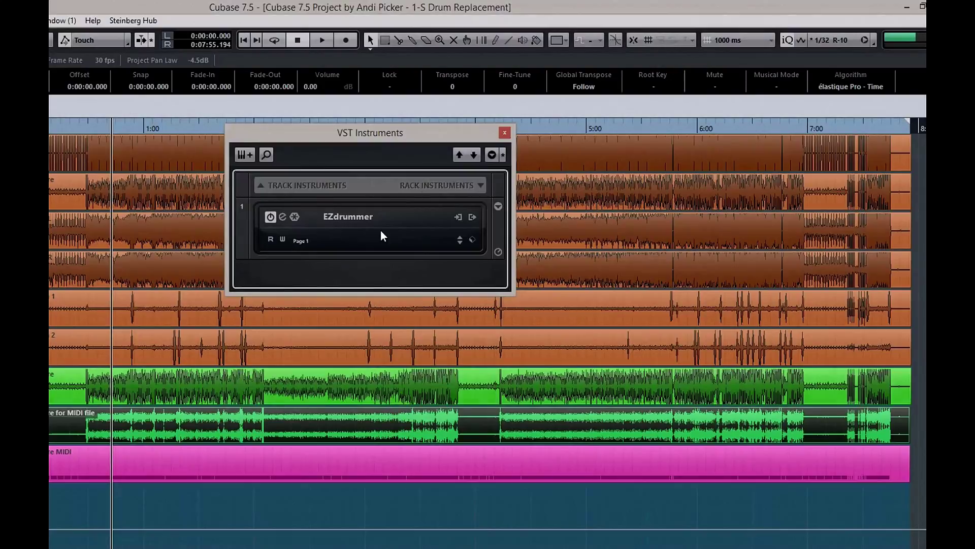
click(504, 133)
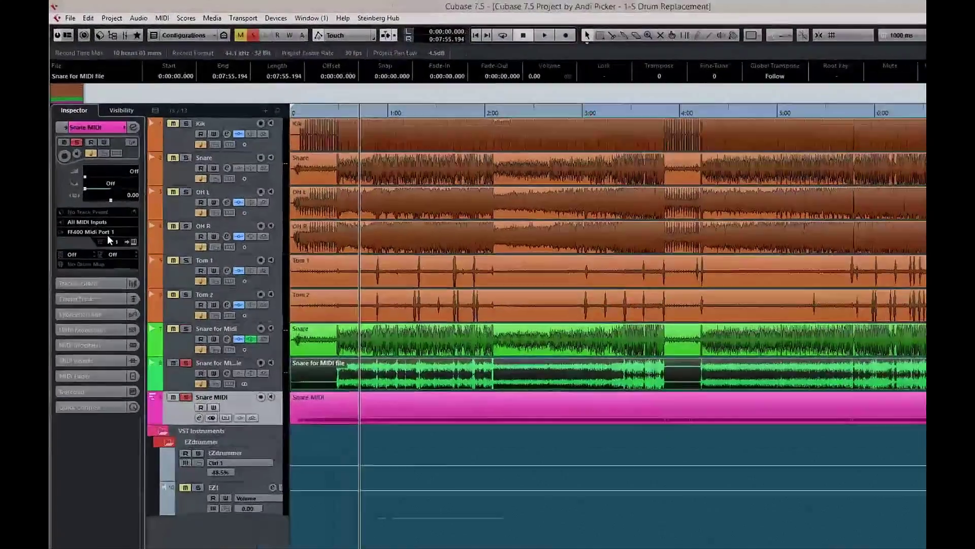
click(107, 234)
click(108, 261)
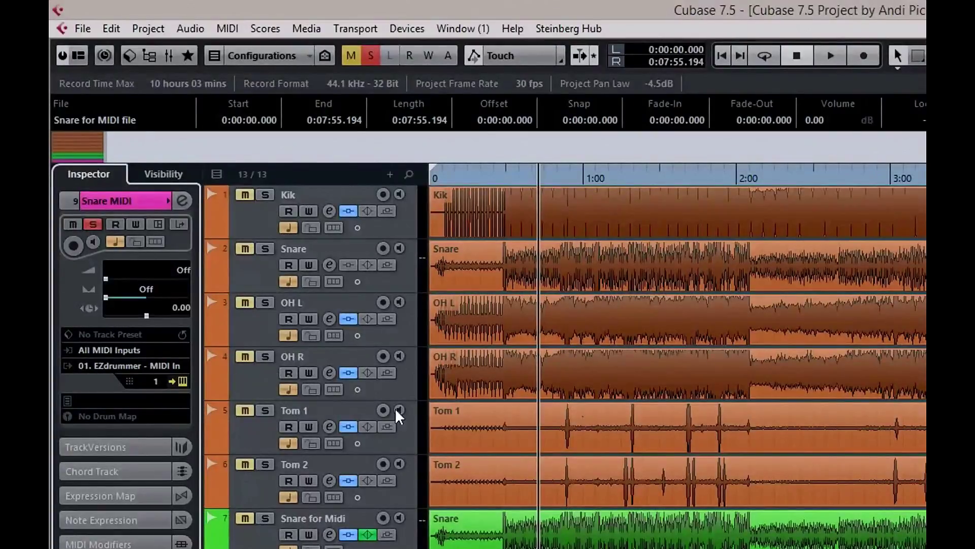
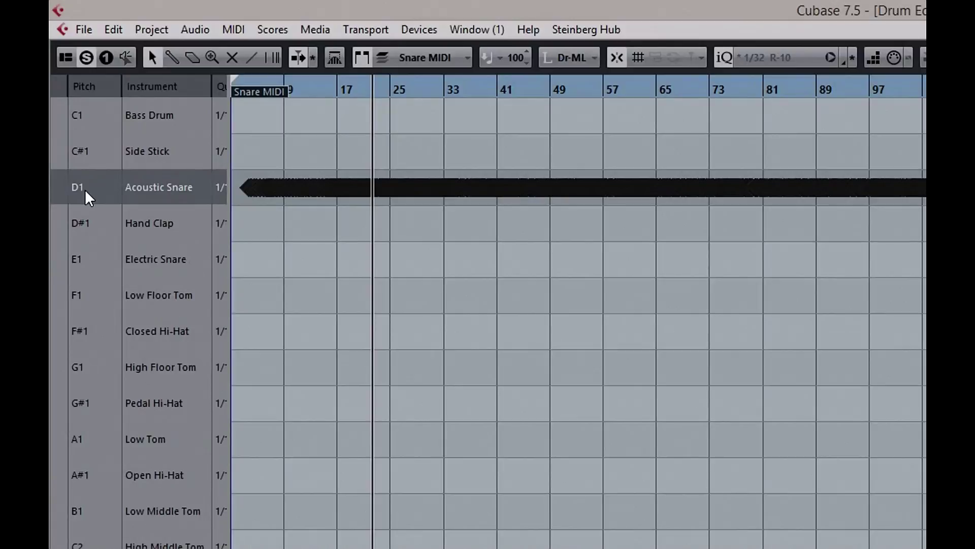
Select all Acoustic Snare notes on D1, examine their spacing and velocities around bars 20 to 24, and close the Drum Editor
click(536, 328)
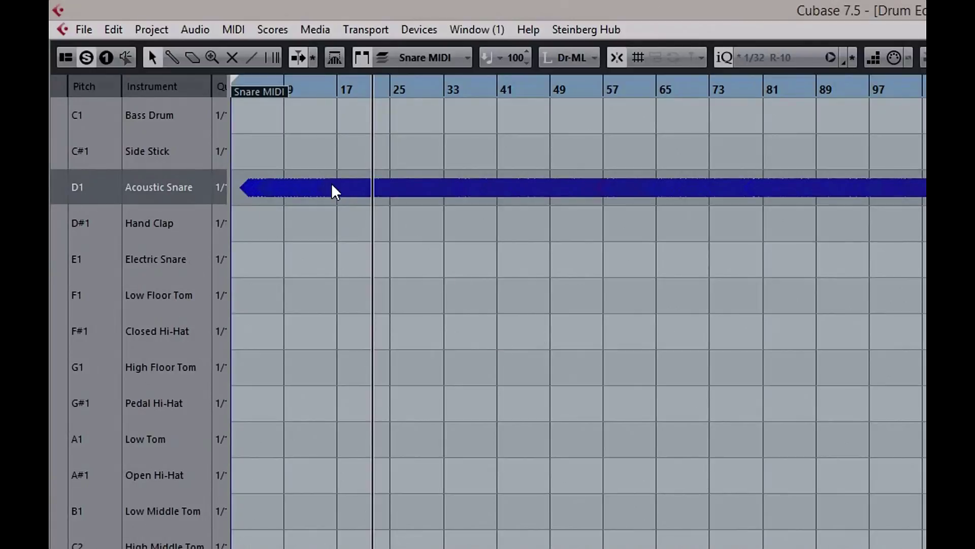
key(h)
key(h)
key(h)
key(h)
key(h)
key(h)
key(h)
key(h)
key(h)
key(h)
key(h)
key(h)
key(h)
key(h)
key(h)
key(h)
key(h)
key(h)
key(h)
key(h)
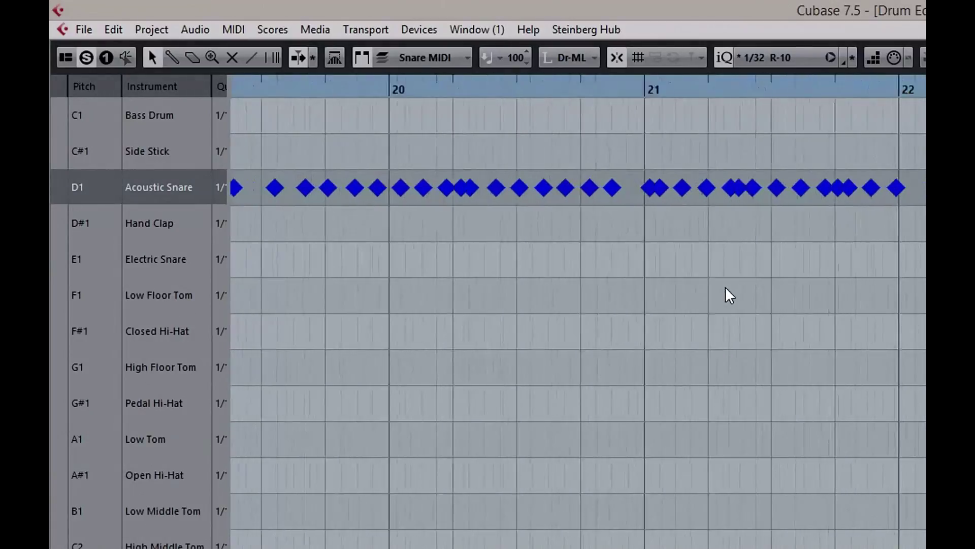
key(h)
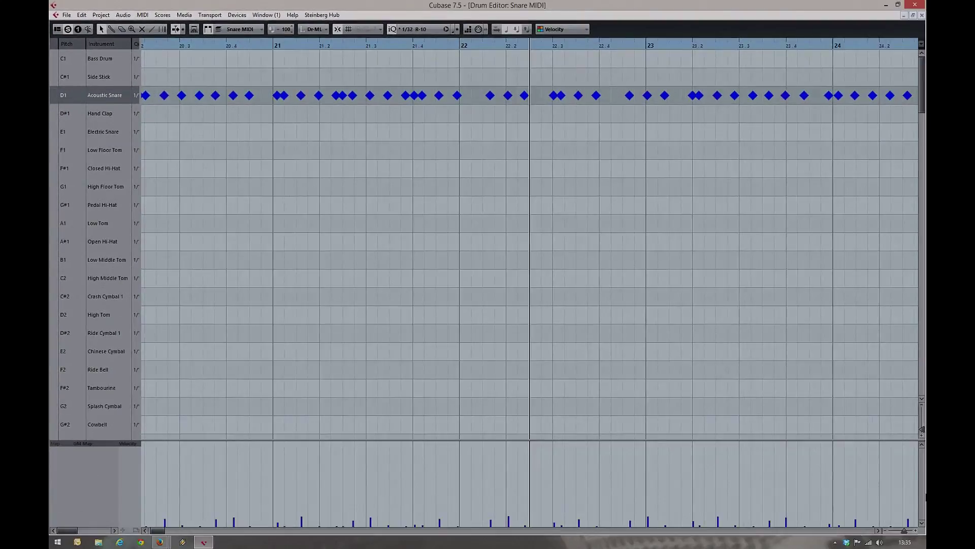
drag(921, 94, 888, 47)
click(922, 15)
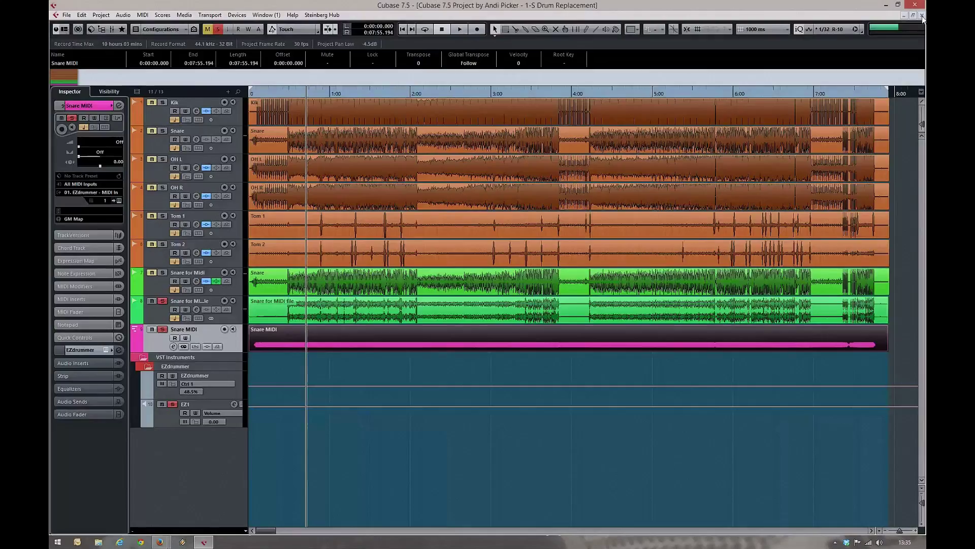
double_click(279, 345)
click(923, 15)
click(922, 15)
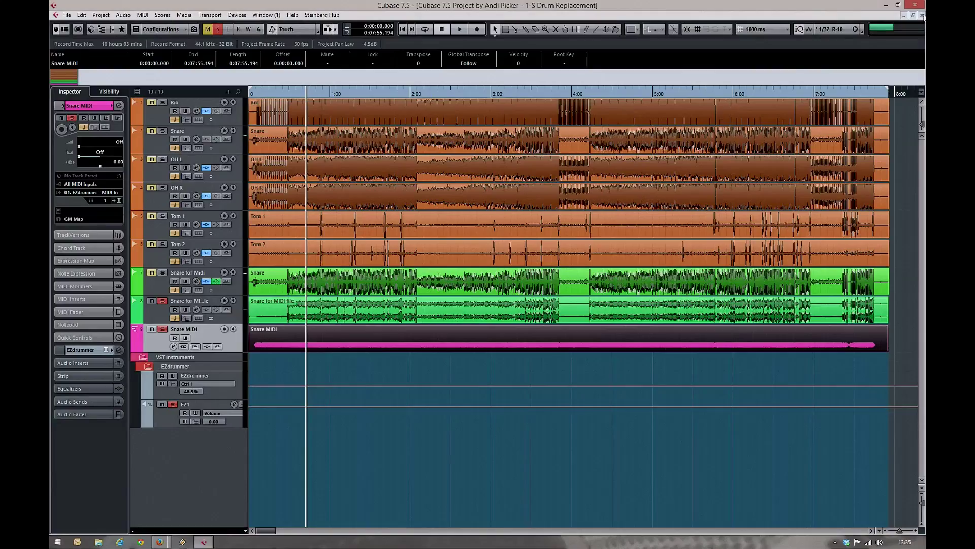
Open the EZdrummer interface and audition the Snare MIDI track through it
click(118, 200)
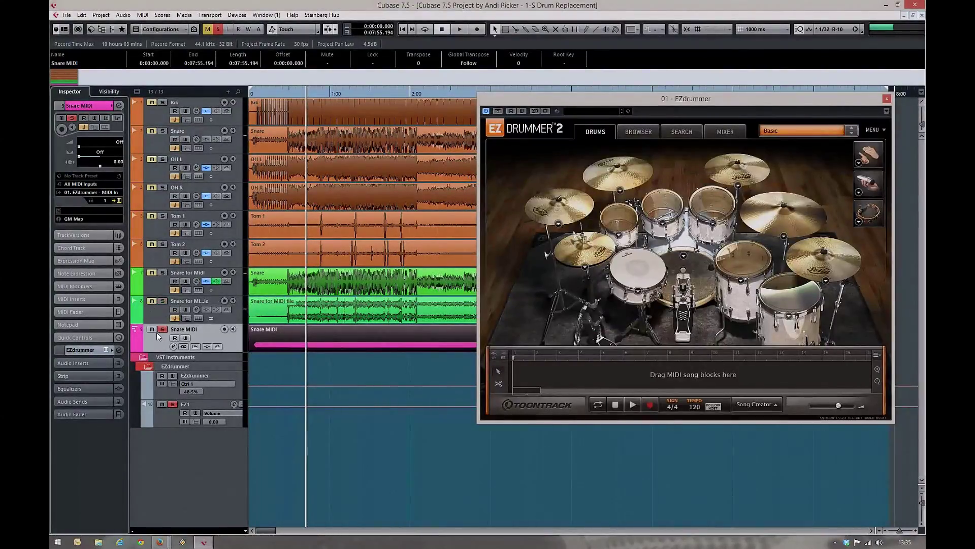
key(space)
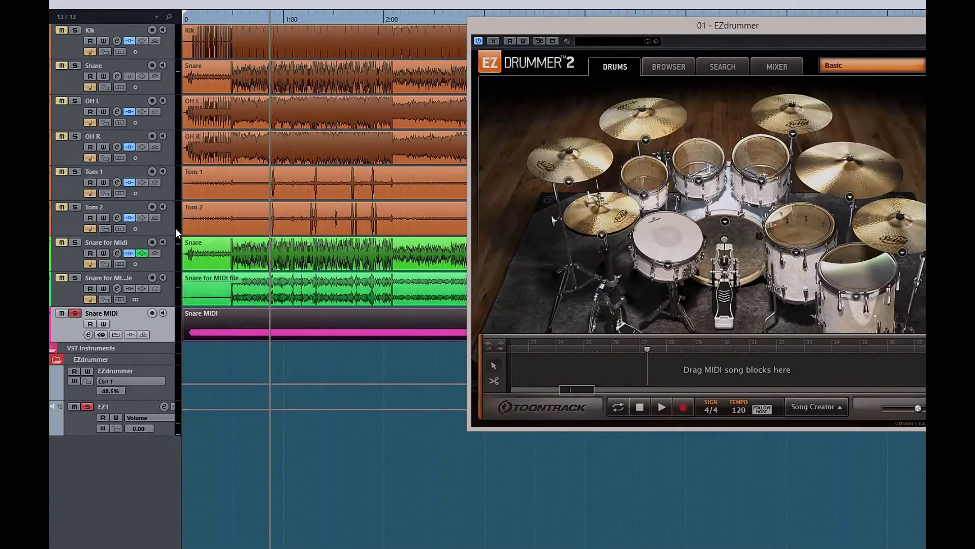
Move the Snare track directly above Snare MIDI, solo it, and compare the two by toggling Snare MIDI's mute during playback
drag(166, 87, 172, 294)
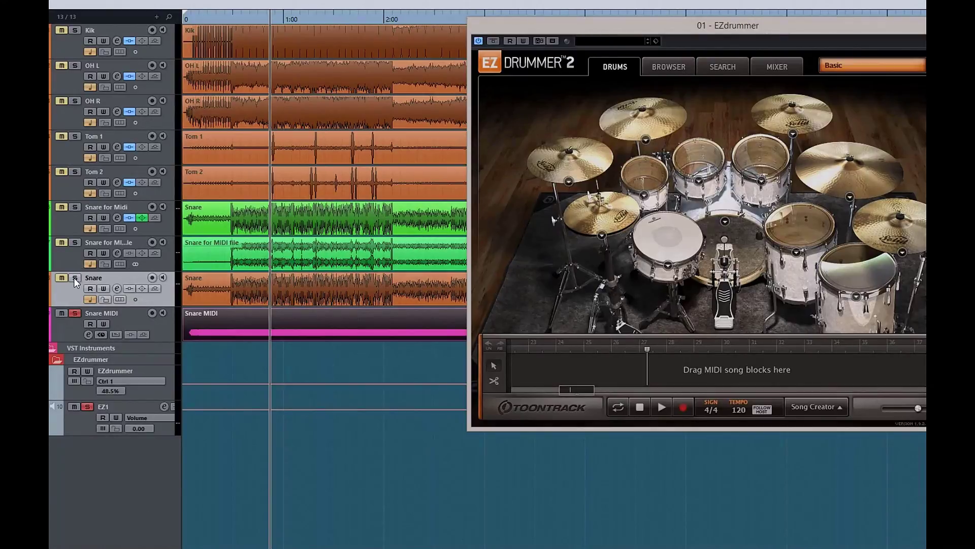
key(space)
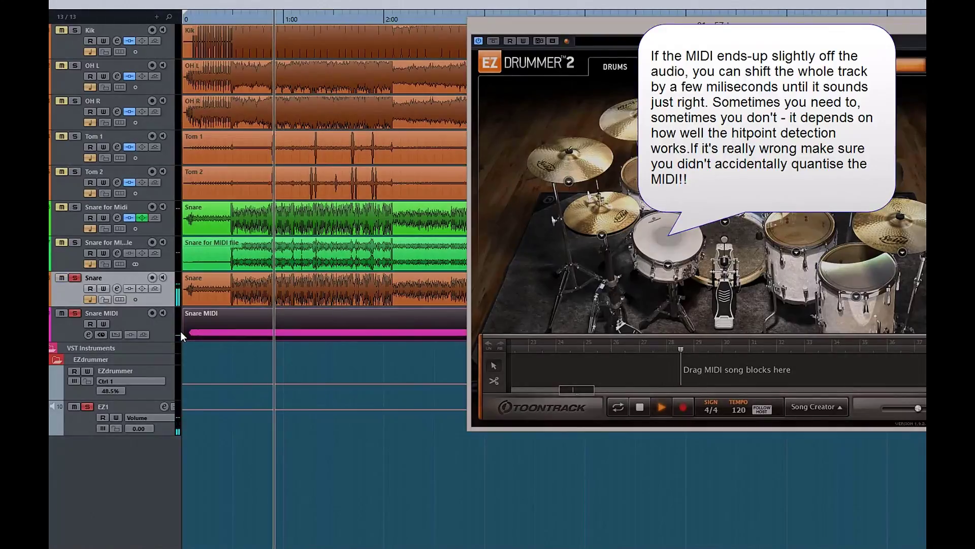
click(59, 314)
click(59, 313)
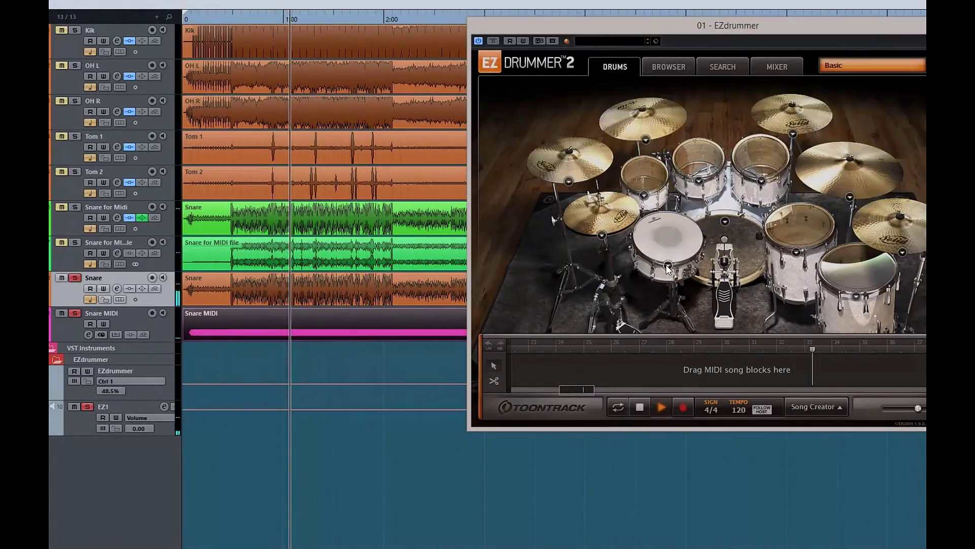
Swap EZdrummer's snare for the 6x14" Gretsch USA Custom Chrome over Brass Dampened and audition it against the recorded Snare track
click(668, 265)
click(672, 342)
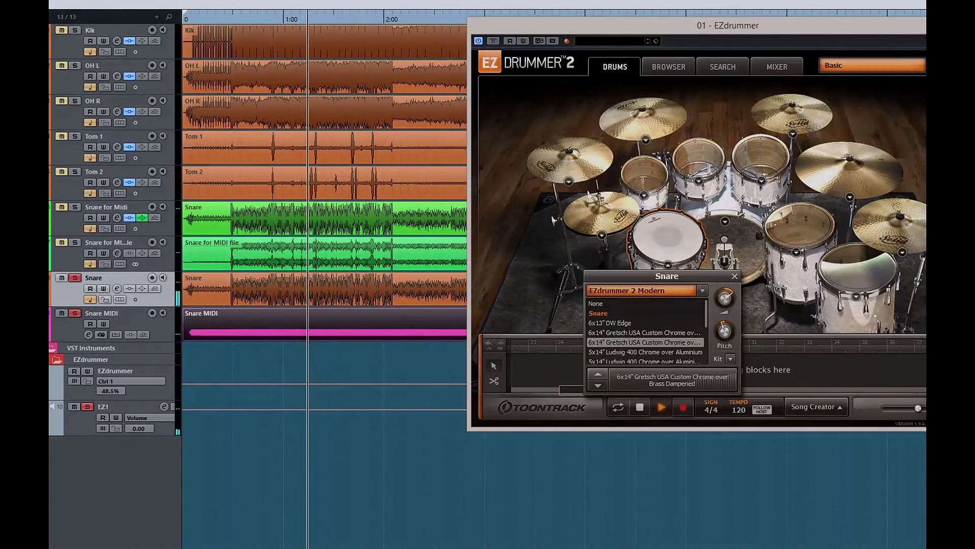
click(62, 279)
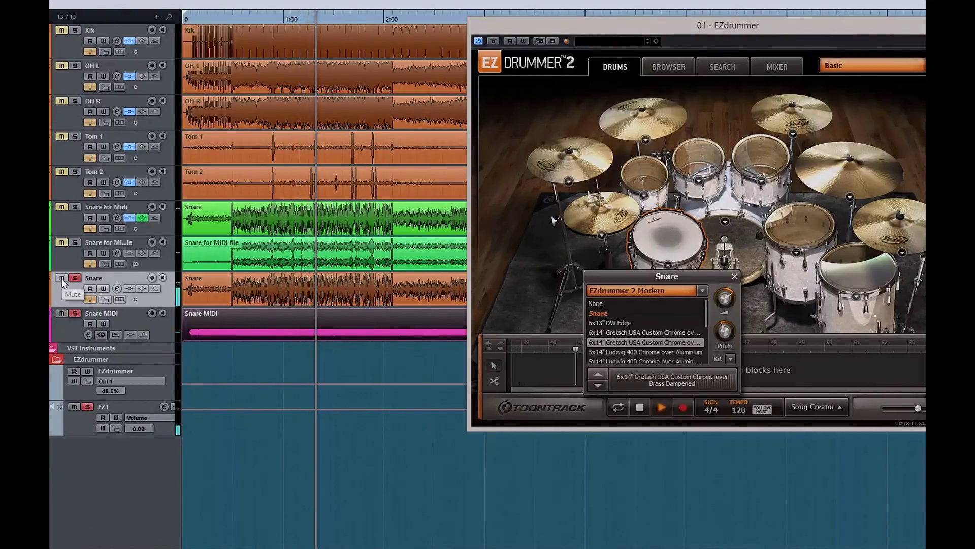
click(62, 278)
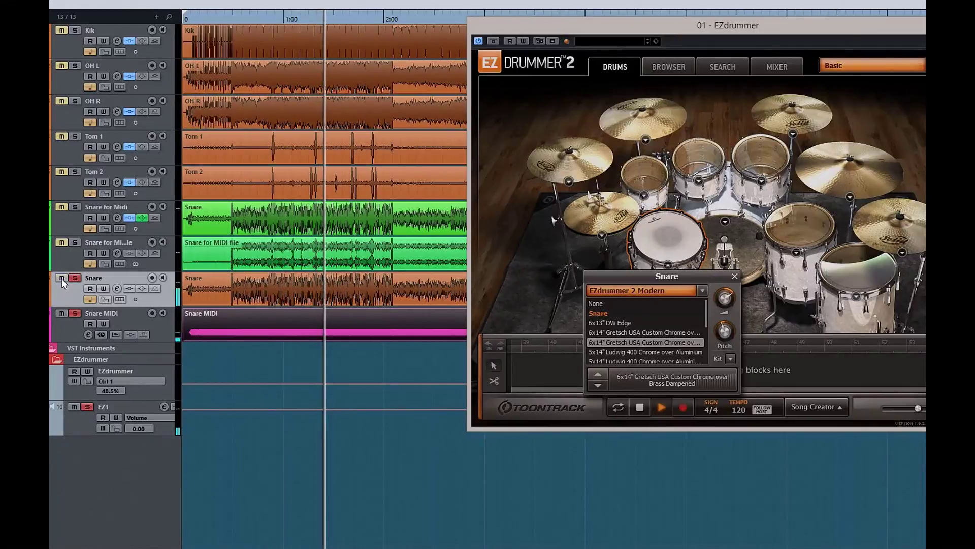
click(63, 314)
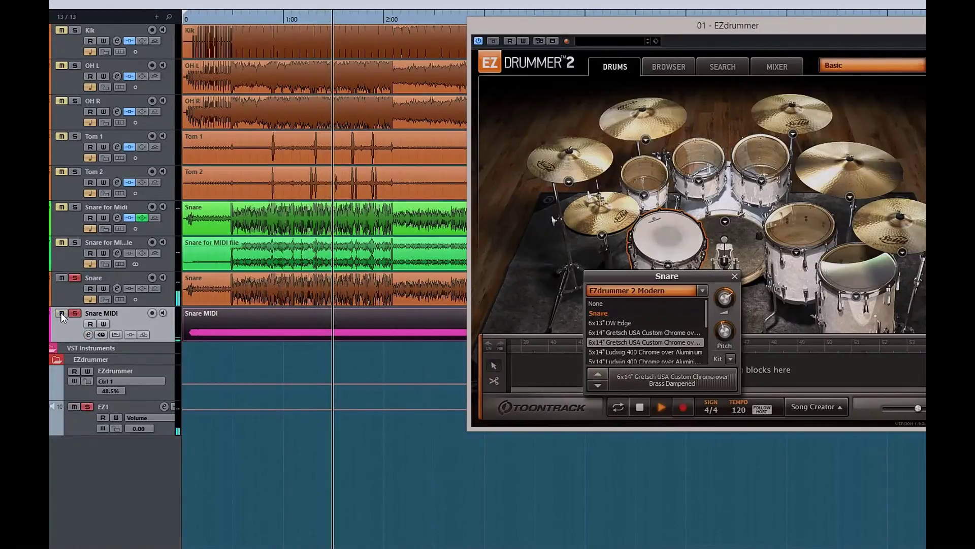
key(space)
click(735, 277)
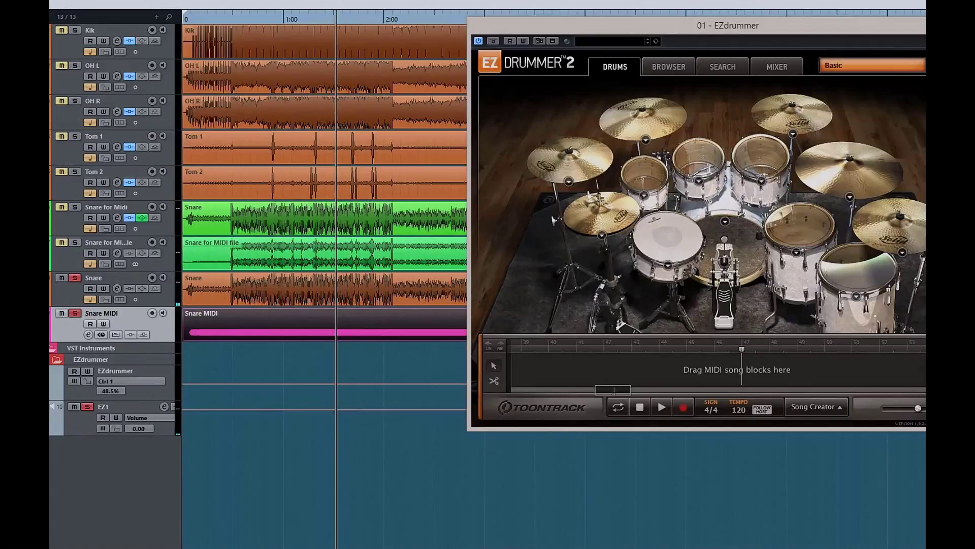
click(973, 25)
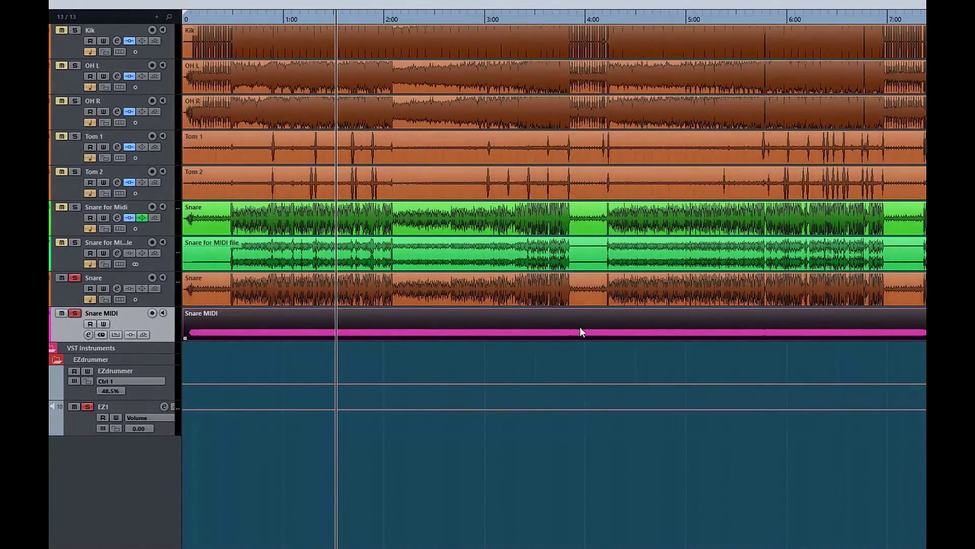
Audition the quiet passage from about 3:54, toggling Snare MIDI's mute, and examine the MIDI notes there for false triggers
click(575, 23)
click(60, 313)
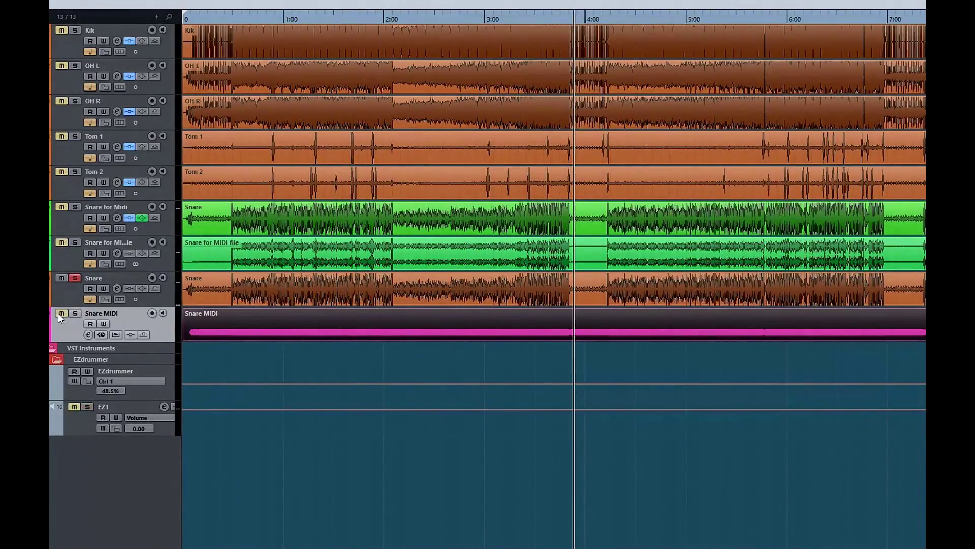
click(64, 311)
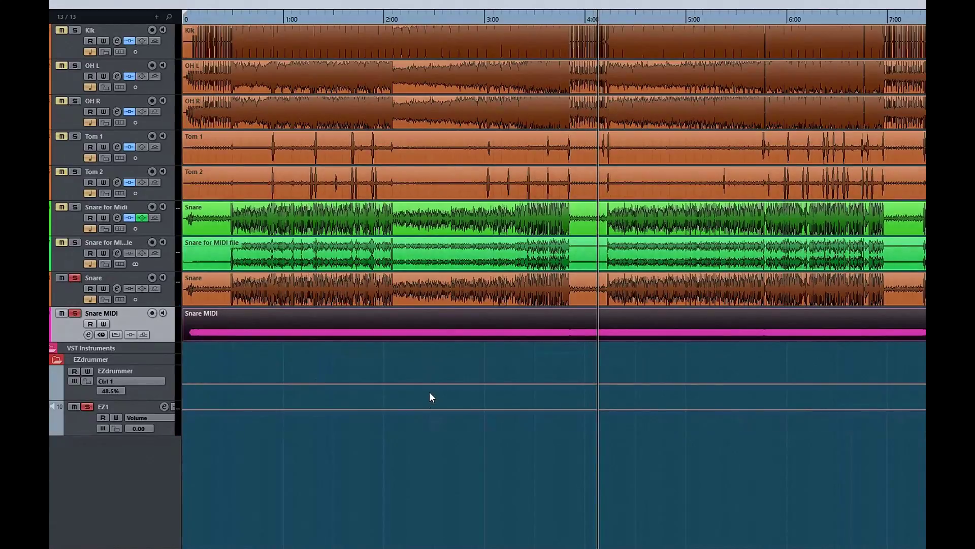
key(h)
key(h)
key(h)
key(h)
key(h)
key(h)
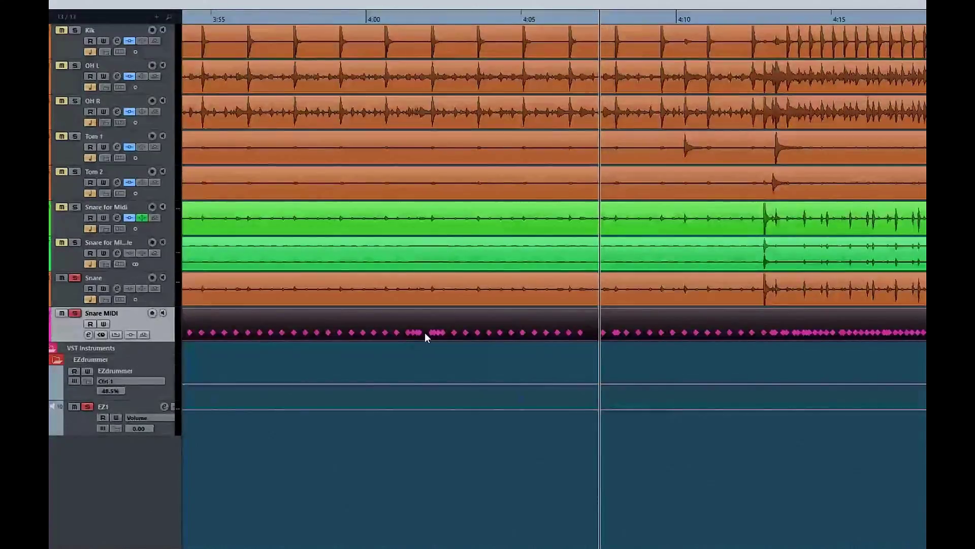
Try to delete the falsely triggered Snare MIDI notes between about 4:05 and 4:13 in the in-place editor
click(115, 335)
drag(532, 381, 779, 415)
key(Delete)
key(ctrl+z)
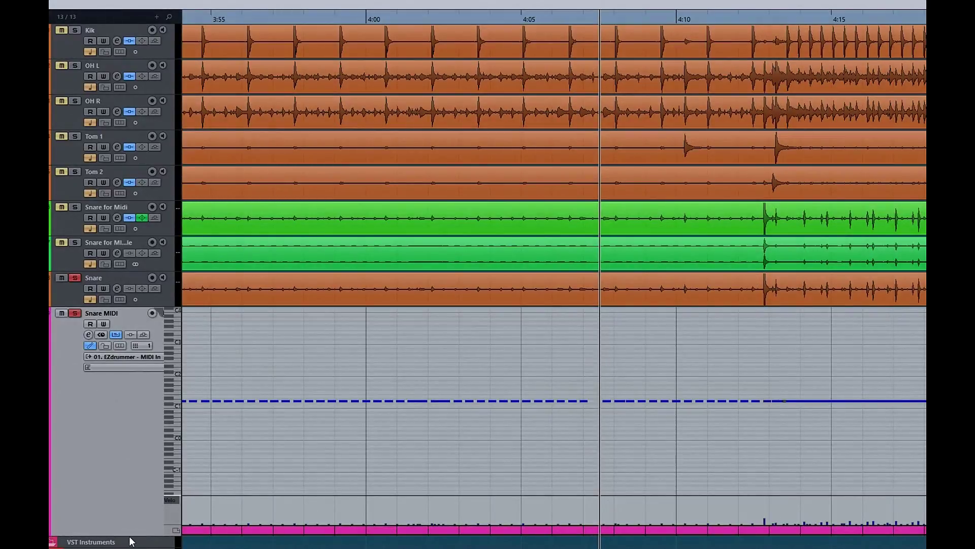
click(116, 335)
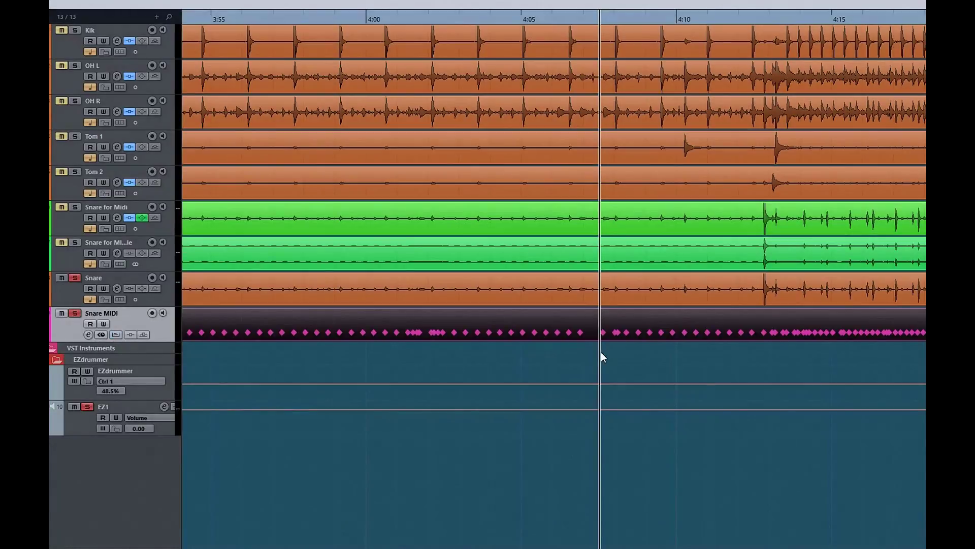
Reorder the tracks so Snare sits directly below Kik and Snare MIDI directly below Snare
key(shift+f)
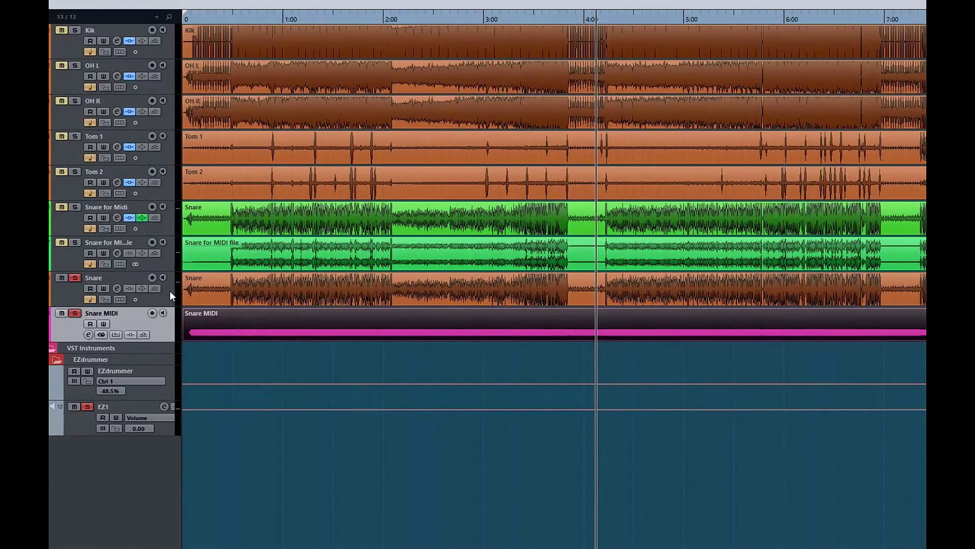
drag(170, 291, 155, 64)
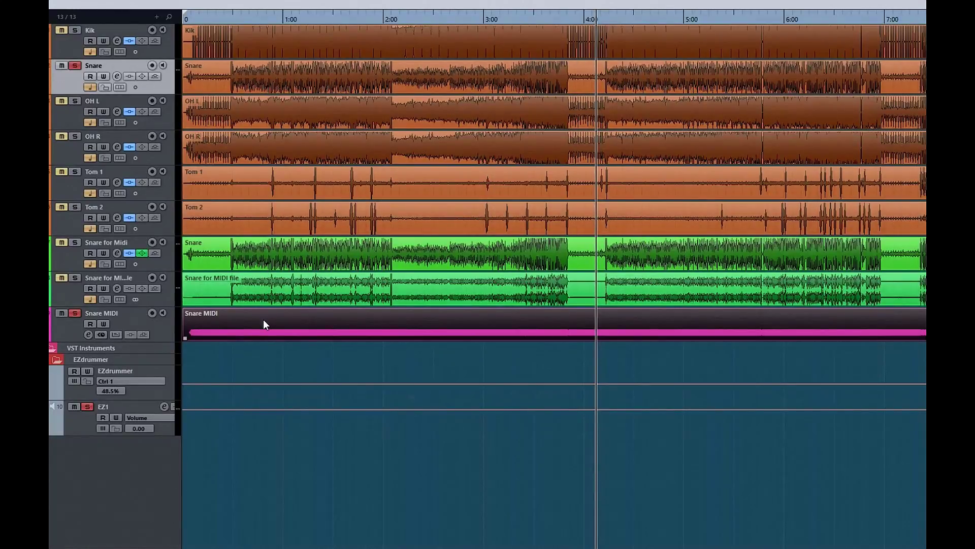
drag(162, 322, 152, 117)
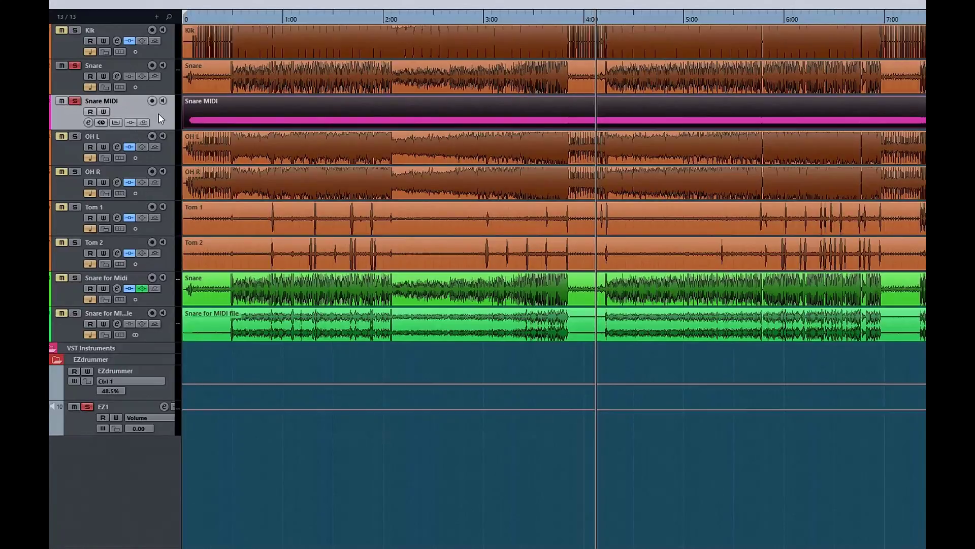
Play both snares from about 1:00, toggle the phase in the EZ1 channel settings to compare, and return to the project start
click(286, 16)
click(88, 123)
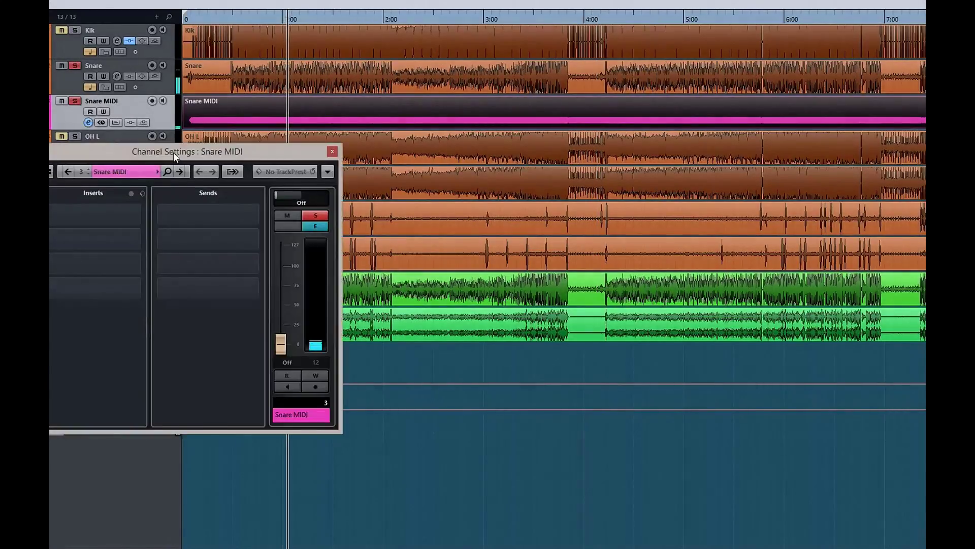
click(332, 151)
click(164, 406)
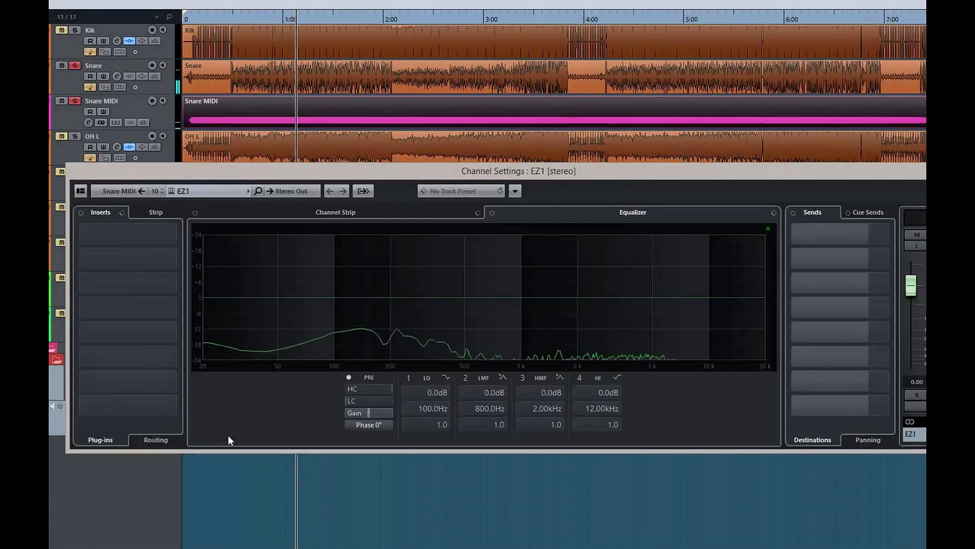
click(368, 424)
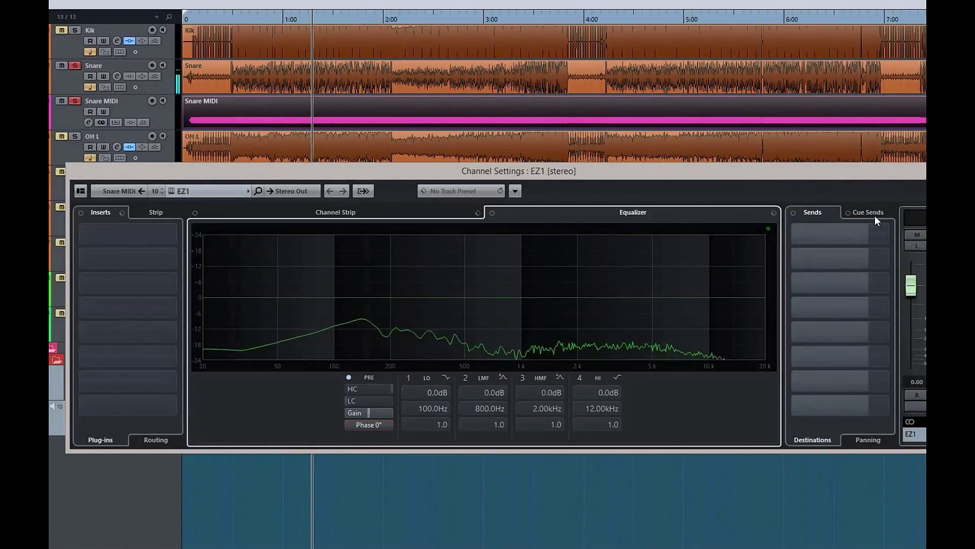
key(space)
key(Escape)
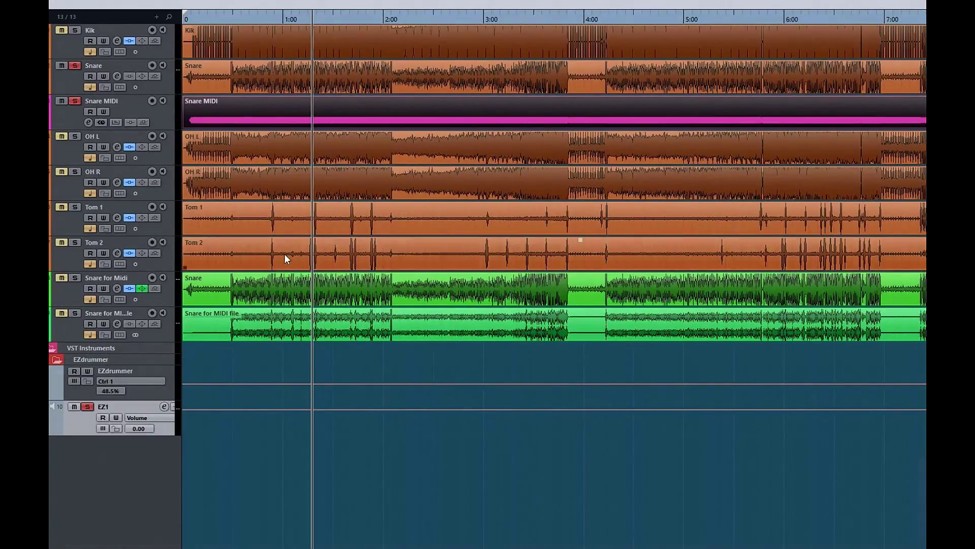
key(KP_Decimal)
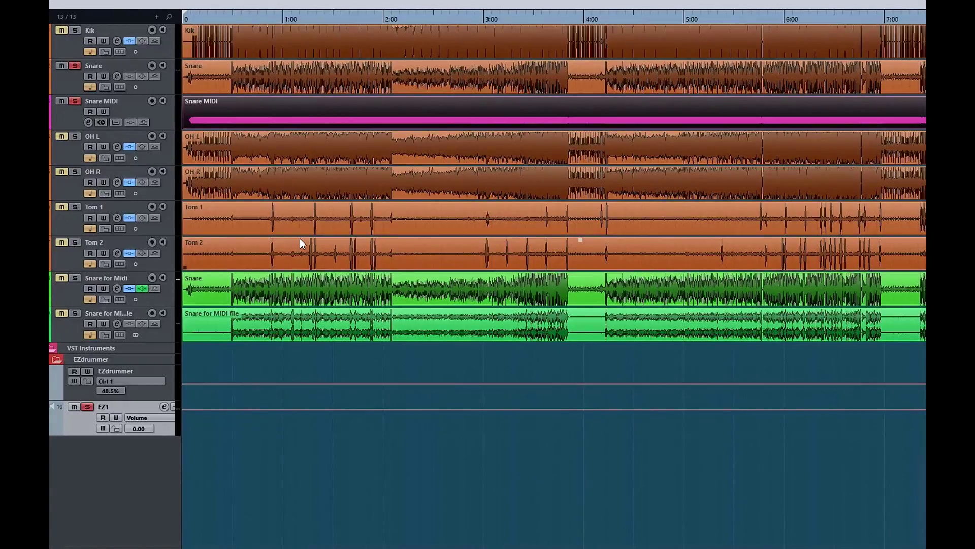